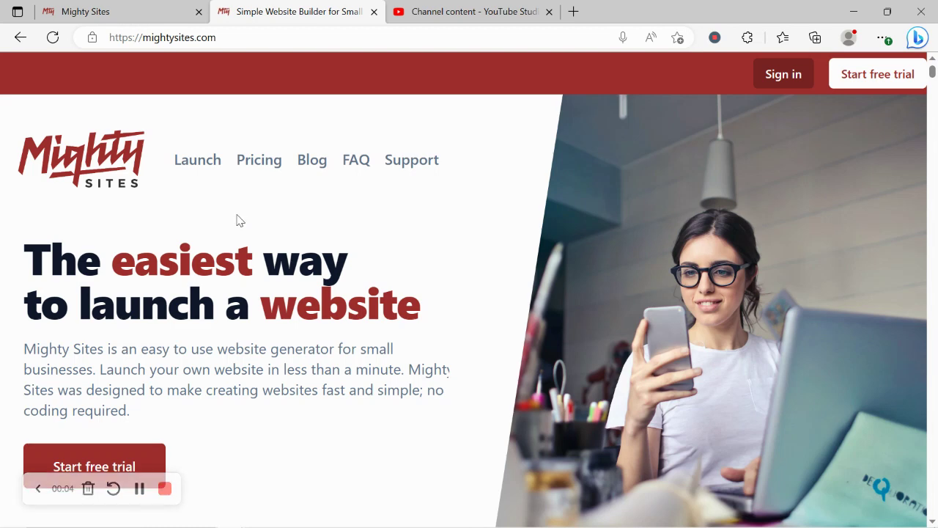
Step: Scroll through the mightysites.com homepage, reviewing the one-page website heading and feature highlights
scroll(237, 220, down, 2)
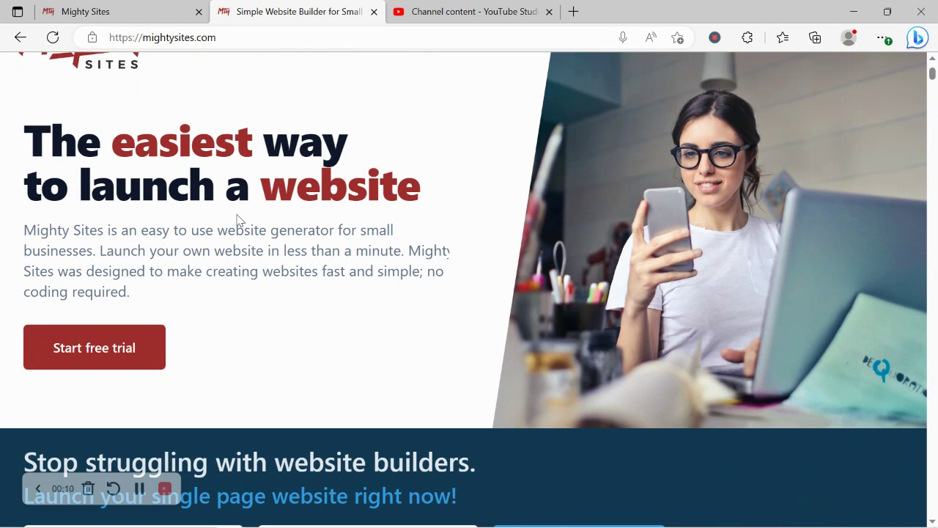
scroll(237, 220, down, 1)
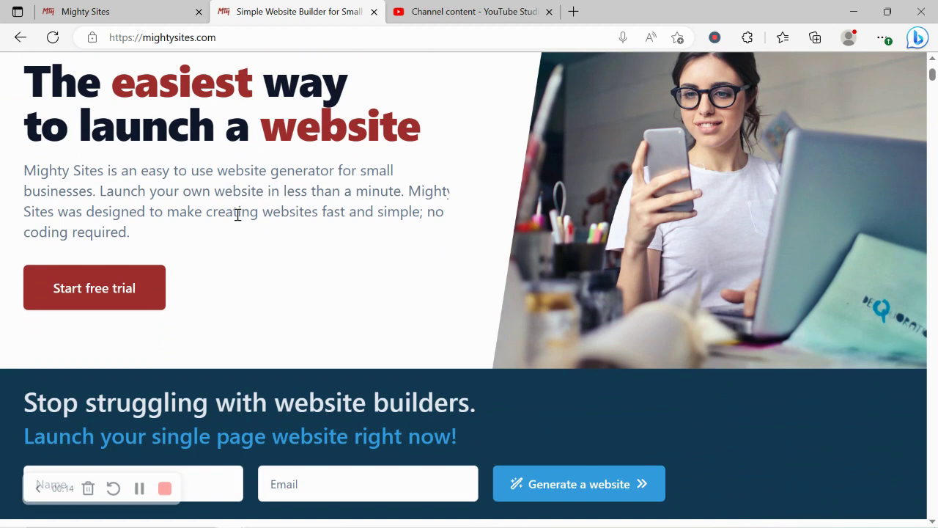
scroll(237, 214, down, 4)
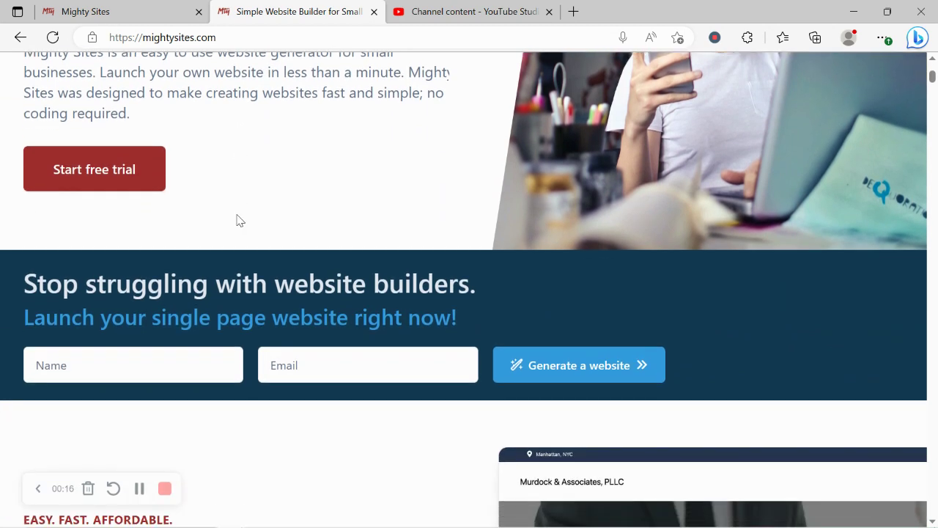
scroll(237, 217, down, 3)
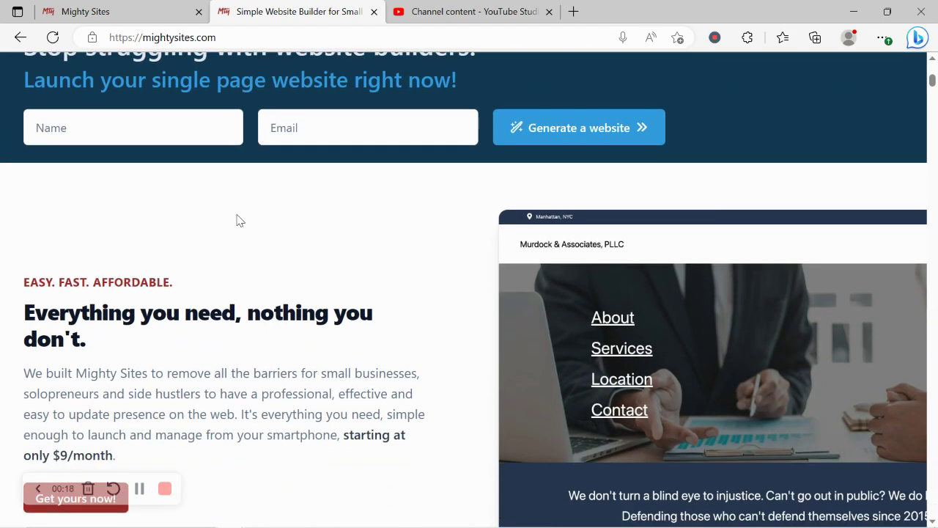
scroll(237, 220, down, 4)
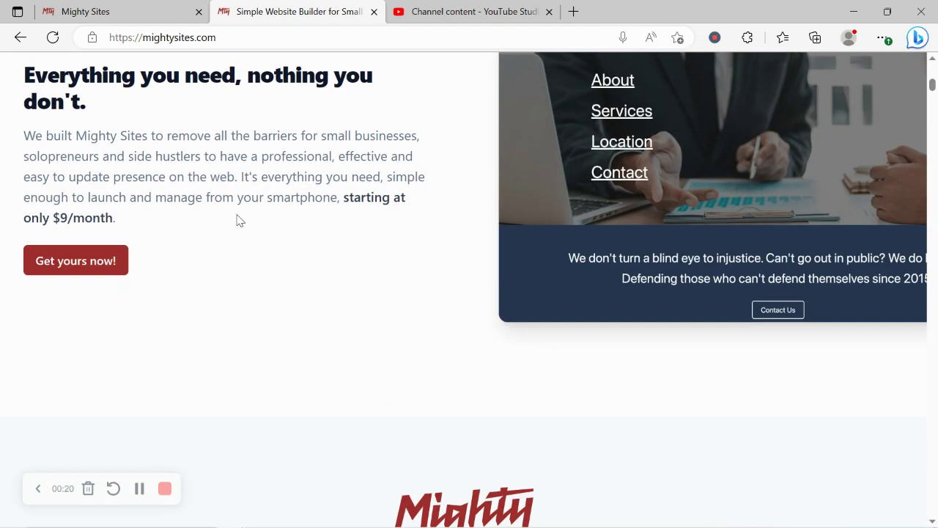
scroll(236, 220, down, 4)
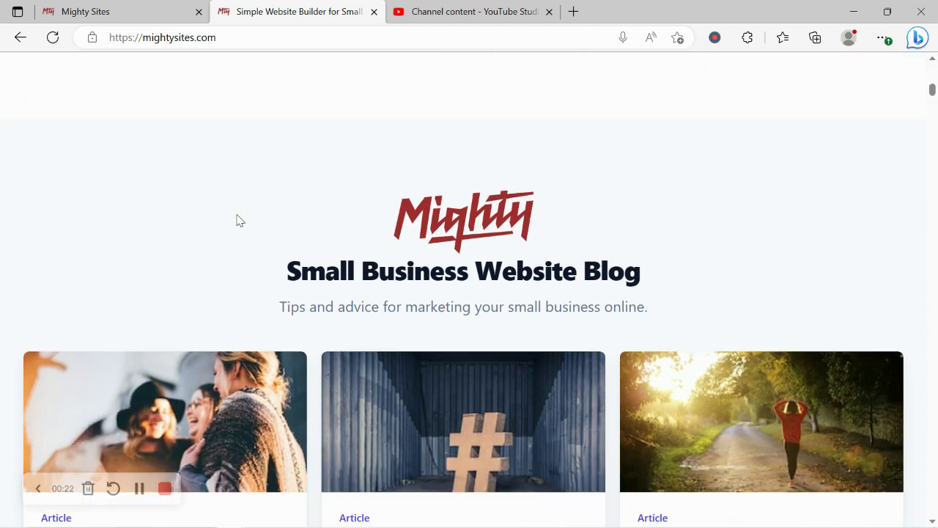
scroll(237, 220, down, 2)
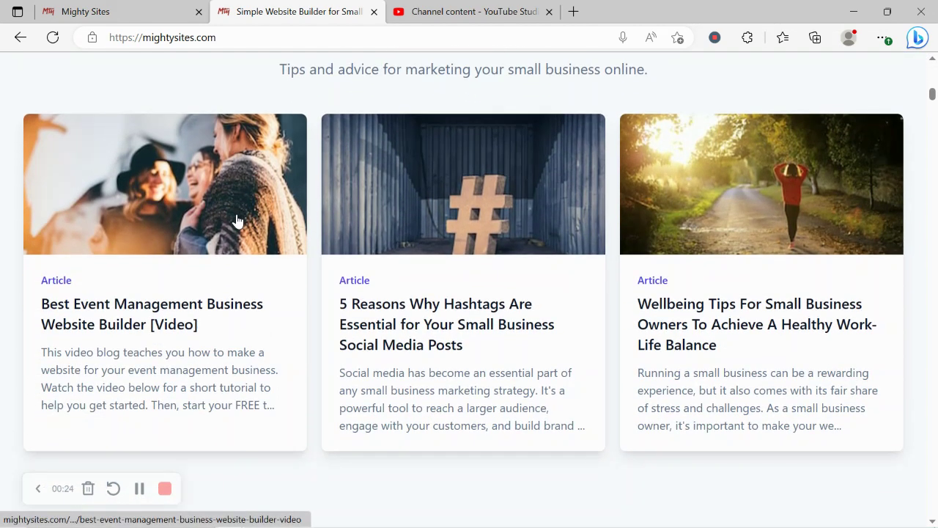
scroll(237, 219, down, 5)
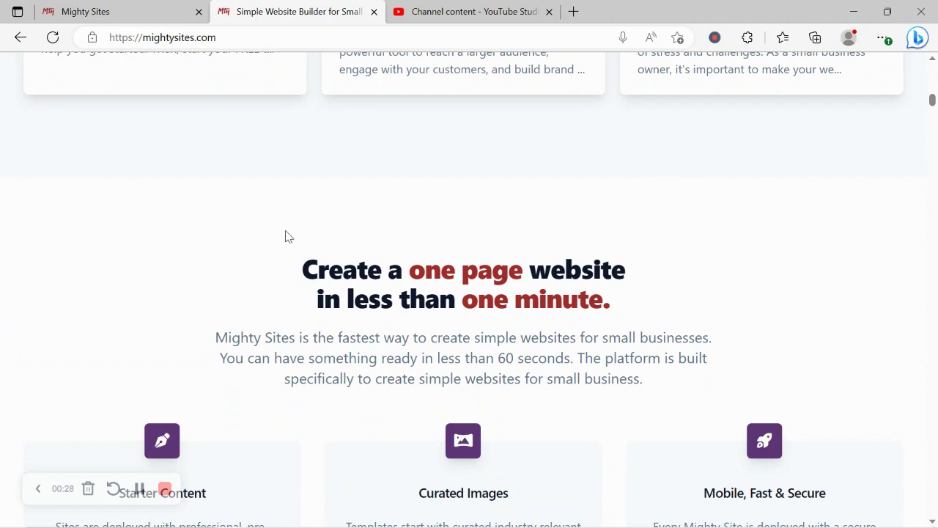
drag(288, 235, 621, 307)
click(292, 351)
scroll(292, 350, down, 5)
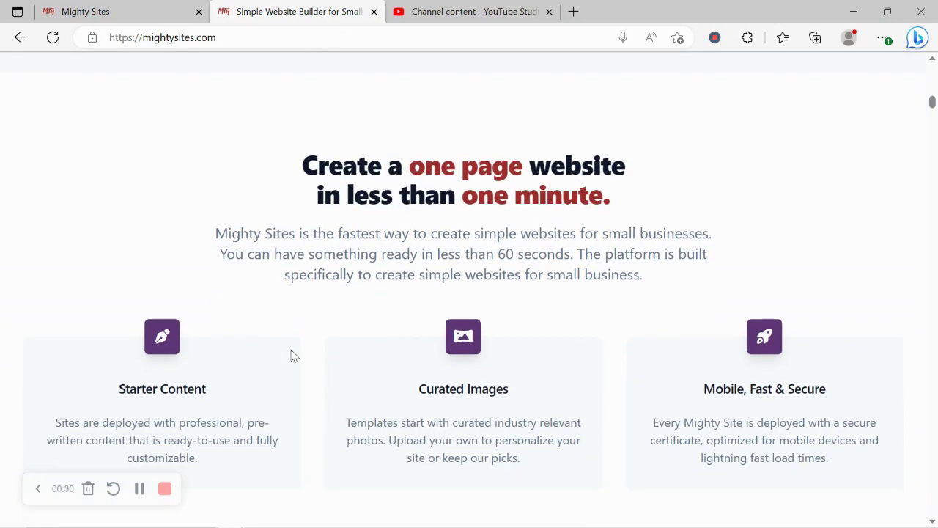
drag(198, 351, 785, 352)
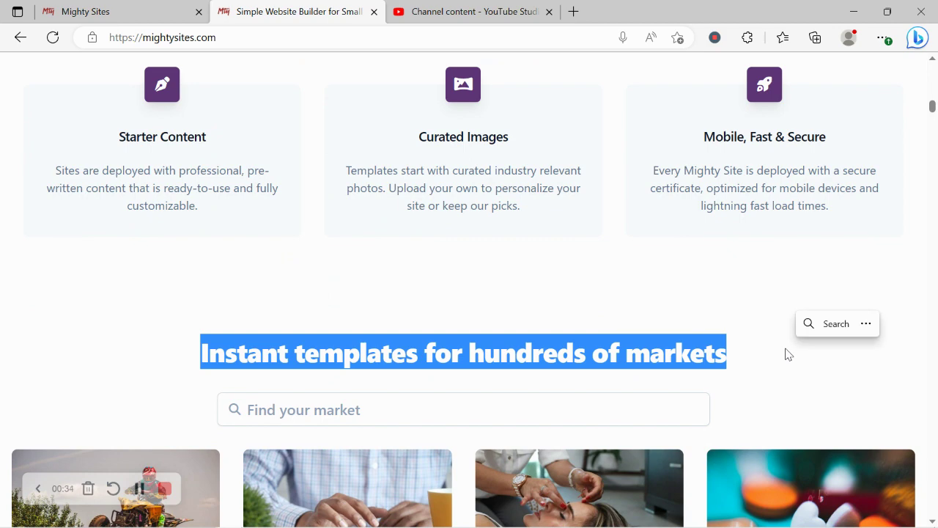
Step: Switch to the site-create page and browse the market cards
click(82, 10)
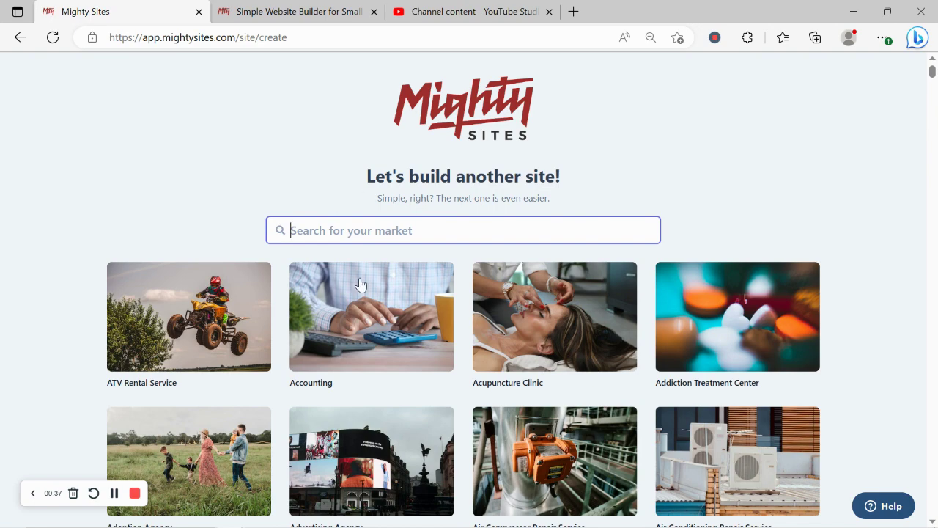
click(239, 201)
scroll(239, 201, down, 2)
scroll(240, 202, down, 5)
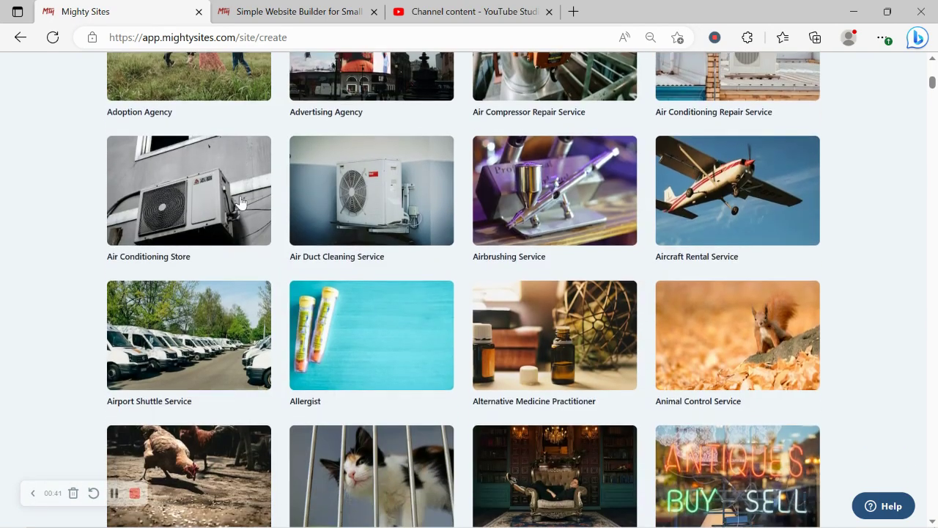
scroll(240, 195, down, 5)
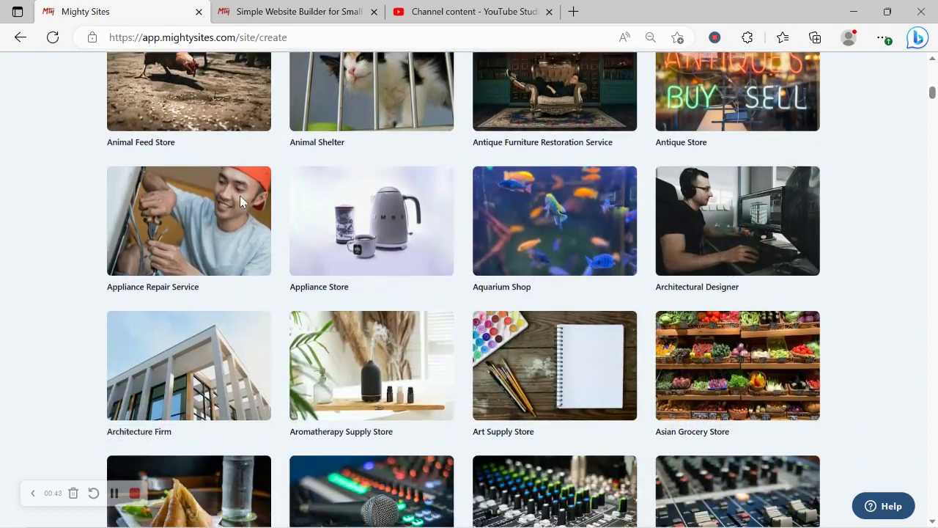
scroll(240, 202, down, 3)
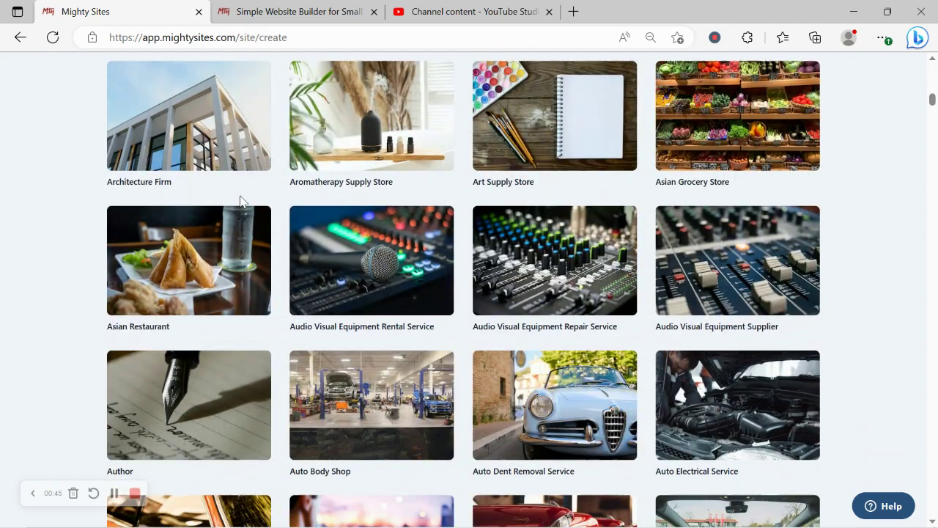
scroll(240, 203, down, 3)
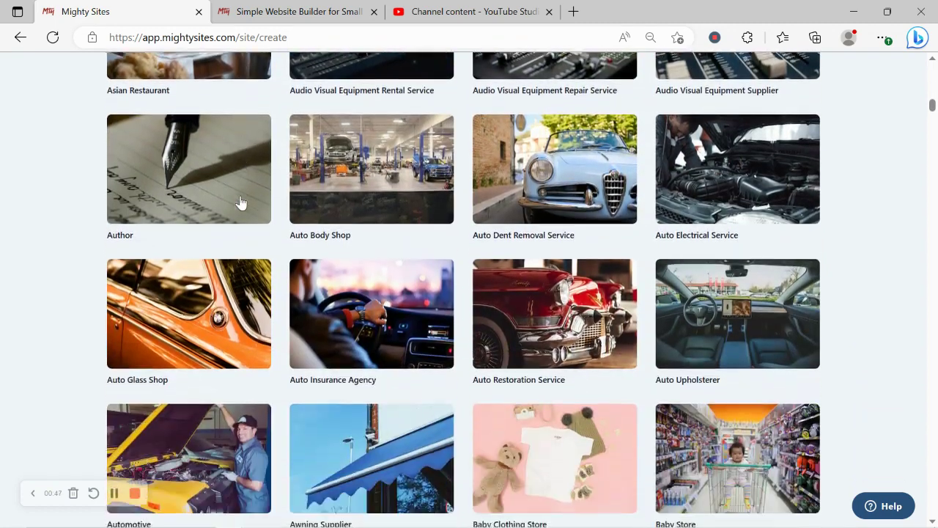
scroll(240, 203, down, 3)
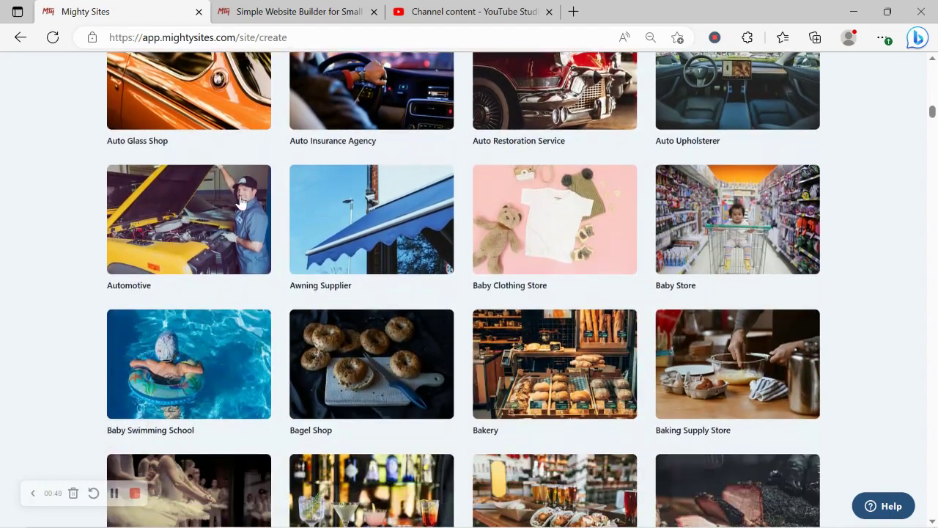
scroll(240, 203, up, 3)
scroll(240, 202, up, 10)
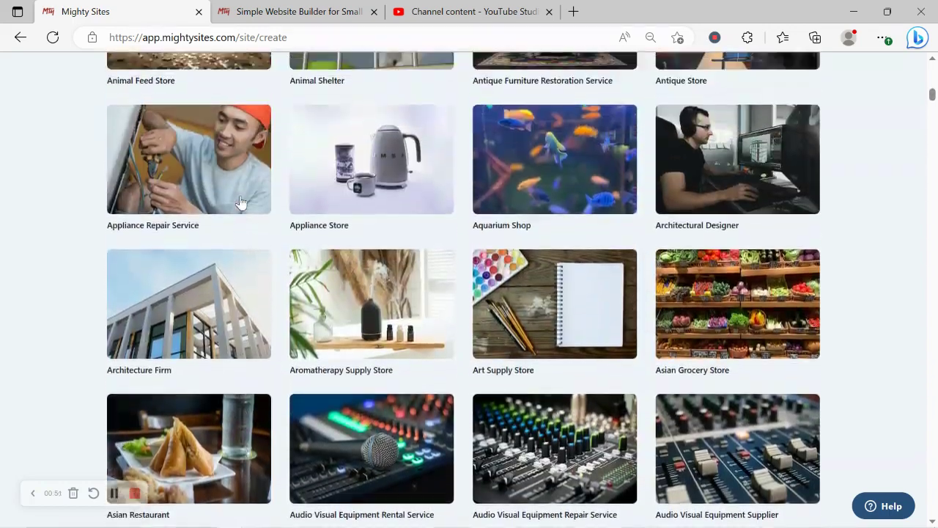
scroll(241, 203, up, 9)
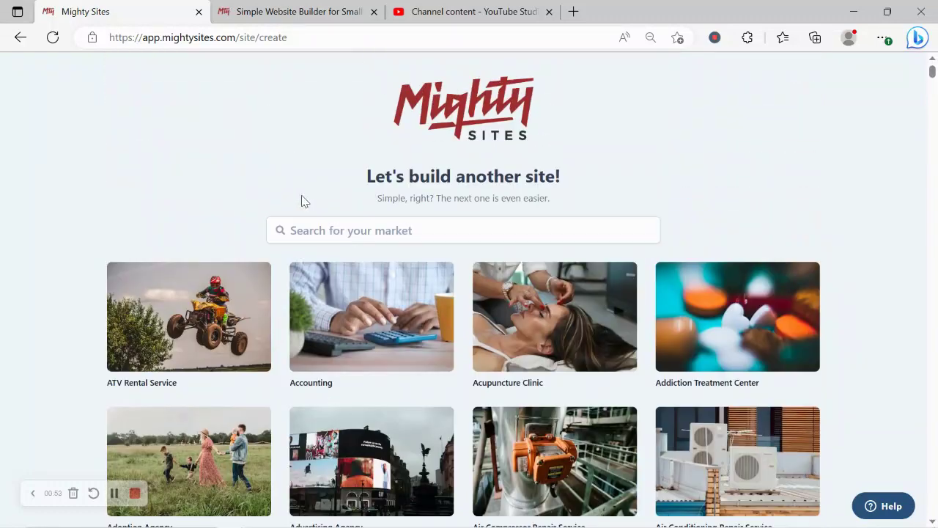
Step: Search the markets for 'window tr' and choose Window Treatment Store
click(362, 224)
text(win)
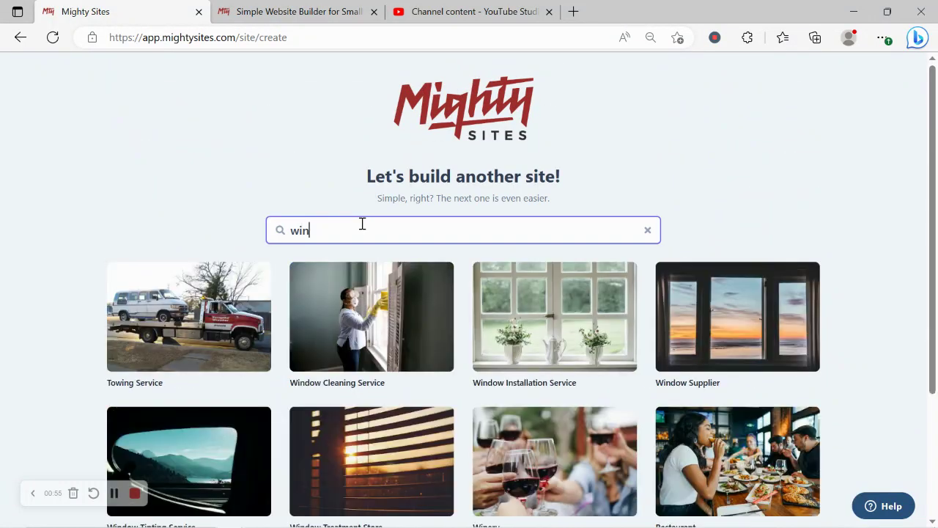
text(dow tr)
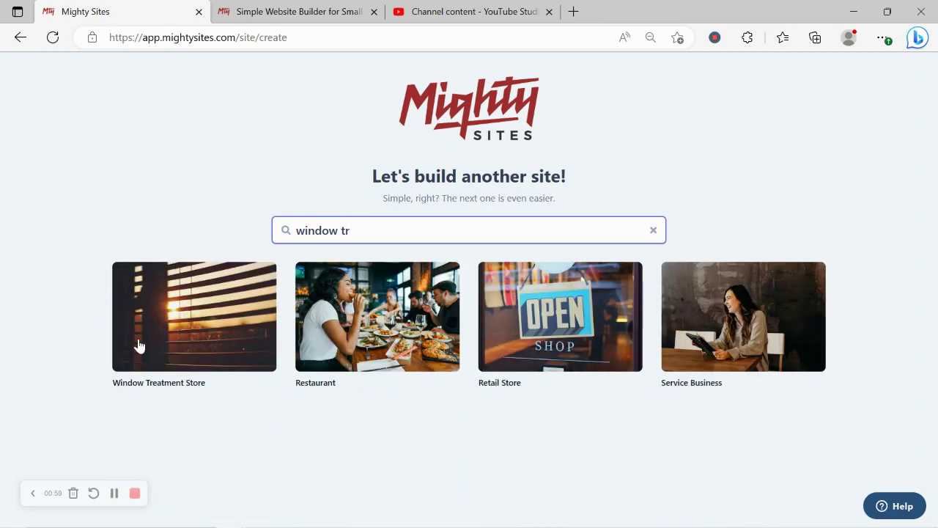
click(215, 292)
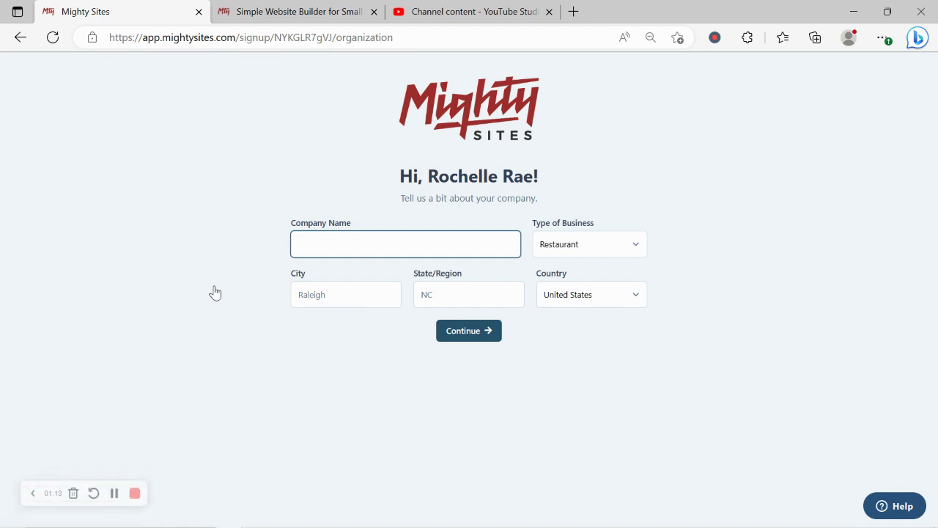
Step: Enter company name 'Rochelle's Blinds and Shutters', city Denver and state Colorado
text(Roch)
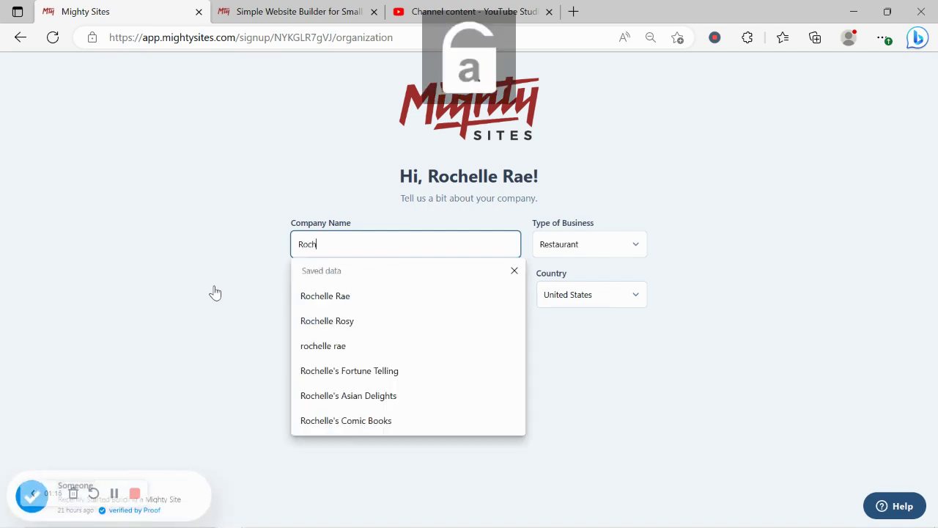
text(elle's Blinds a)
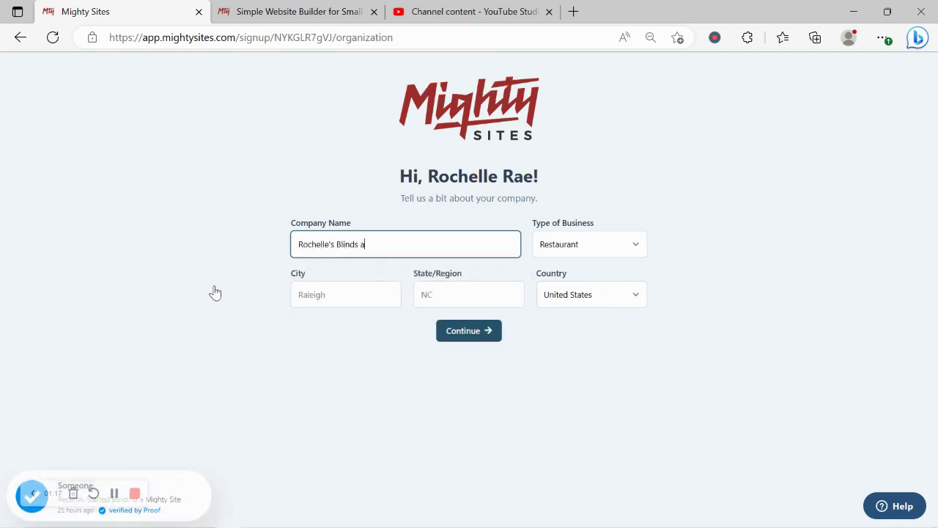
text(nd )
text(Sh)
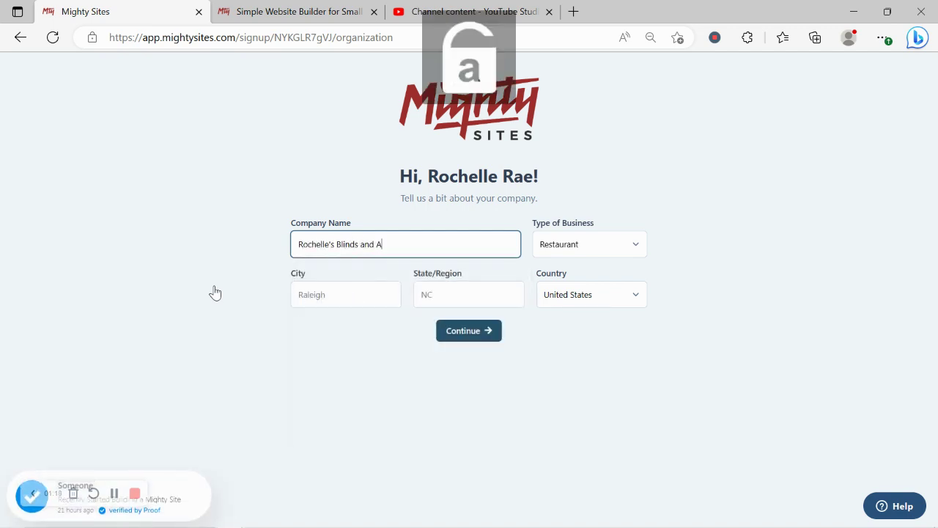
text(utters)
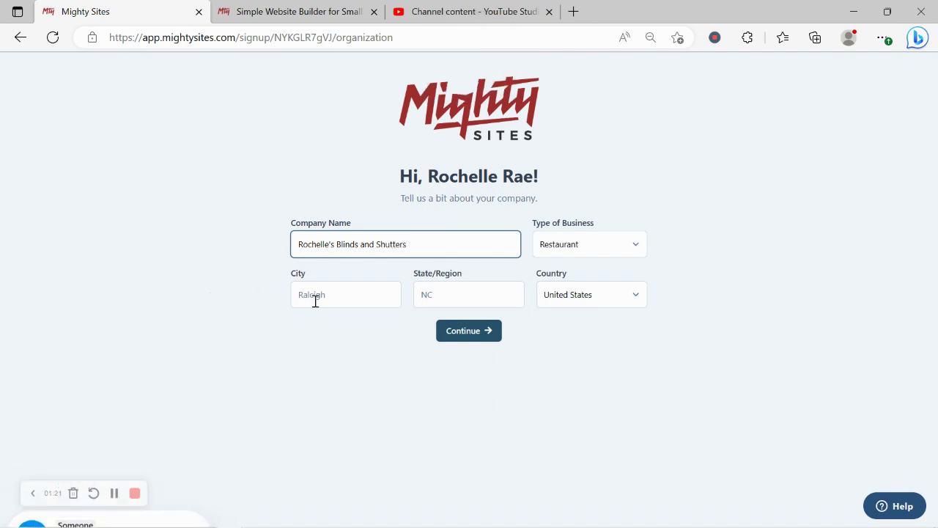
click(349, 301)
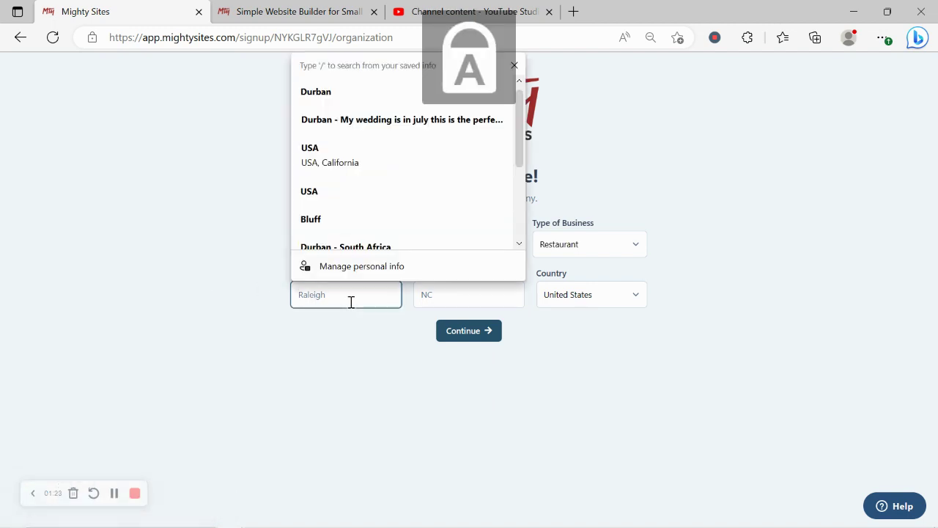
text(a)
key(BackSpace)
key(Return)
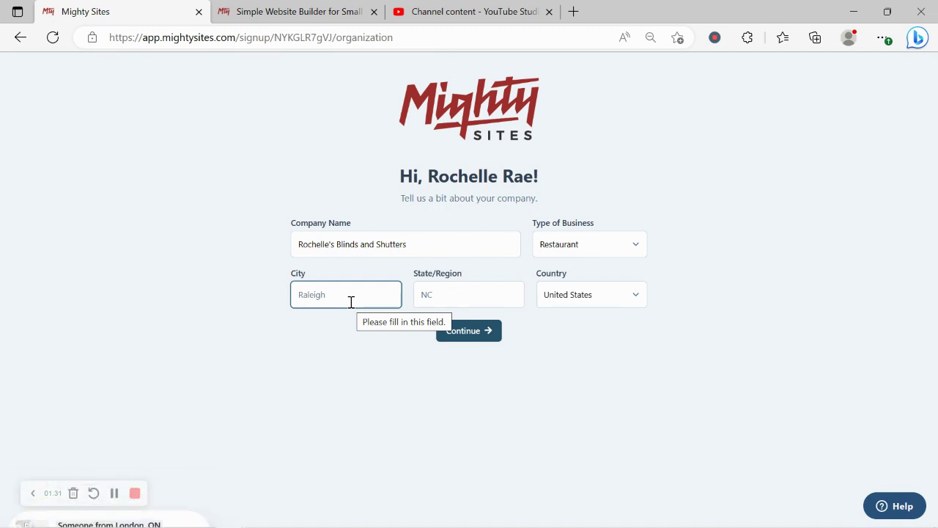
text(De)
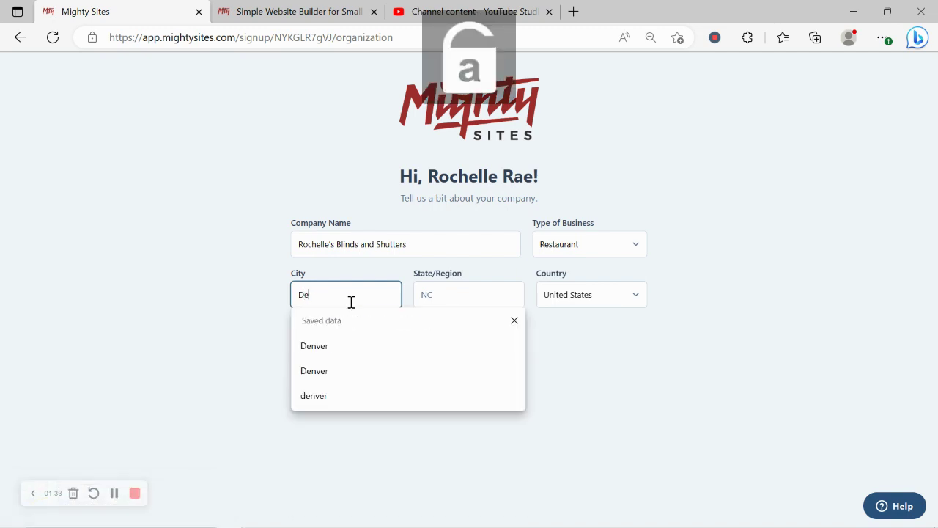
text(nver)
click(458, 286)
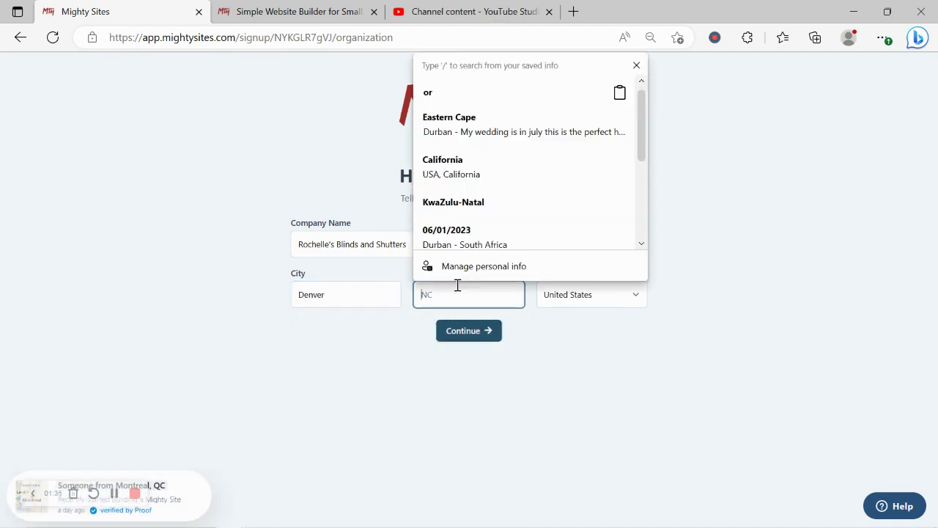
text(Colorado)
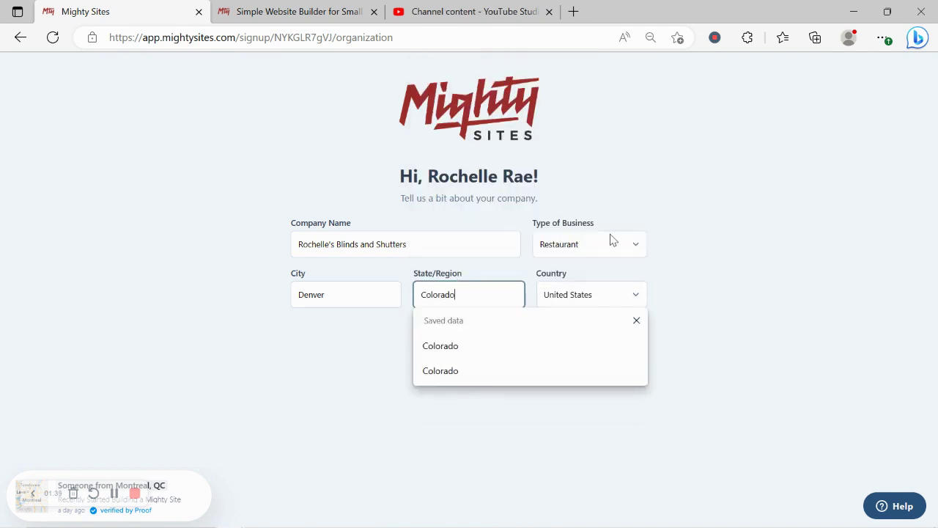
Step: Set the business type to Retail and submit the company details
click(611, 240)
click(571, 286)
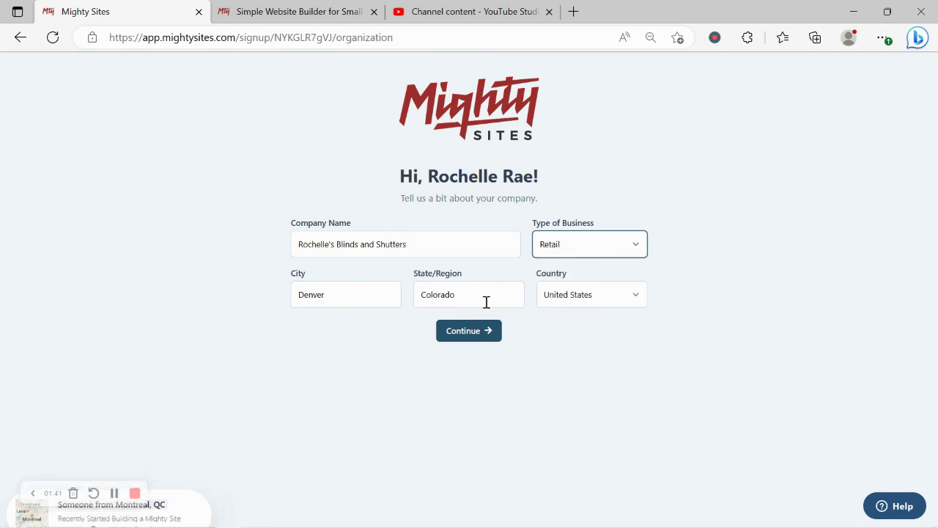
click(492, 338)
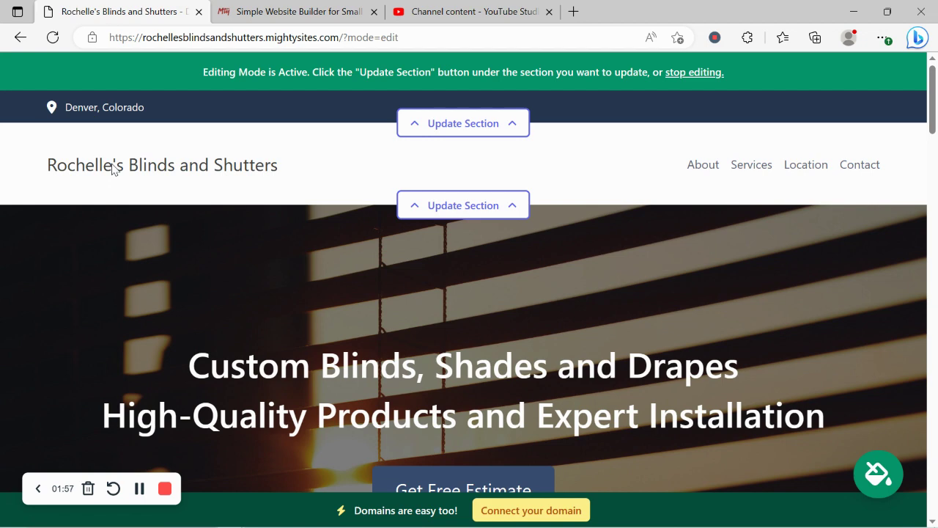
Step: Scroll down the generated site, reviewing the window treatments paragraph and Services list
scroll(112, 169, down, 6)
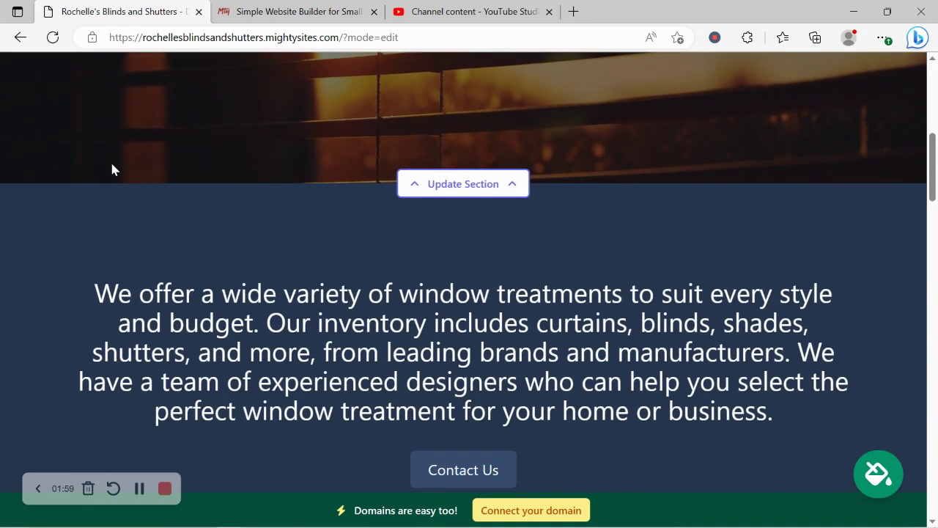
scroll(112, 168, down, 2)
drag(112, 168, 787, 298)
scroll(599, 365, down, 2)
scroll(600, 364, down, 5)
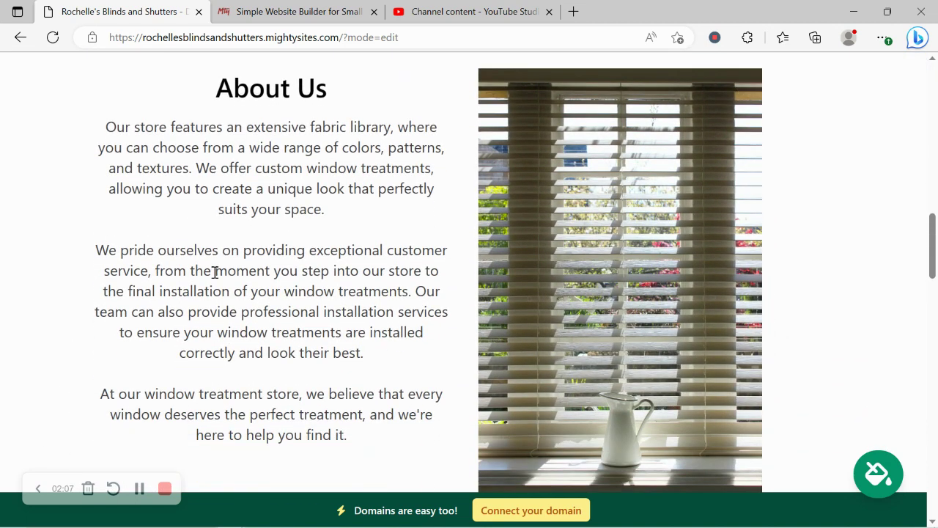
scroll(213, 271, down, 8)
scroll(213, 277, down, 3)
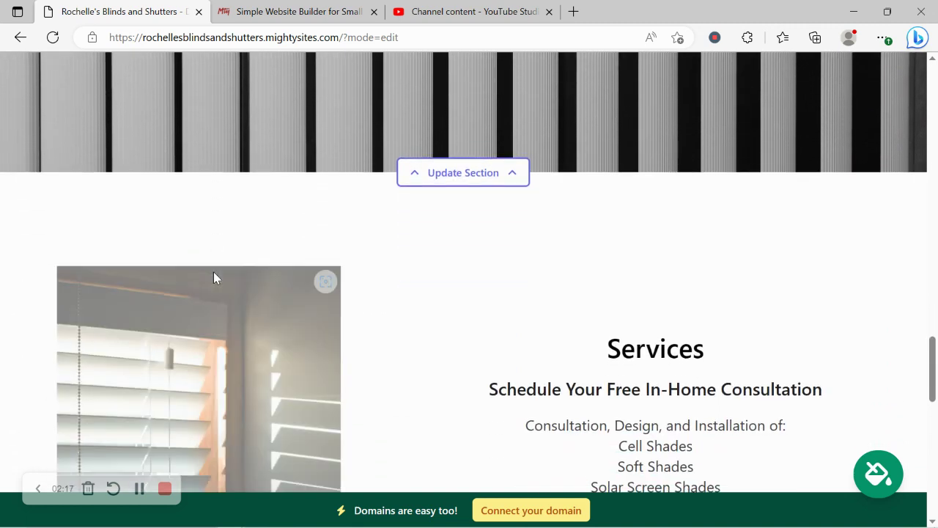
scroll(214, 277, down, 2)
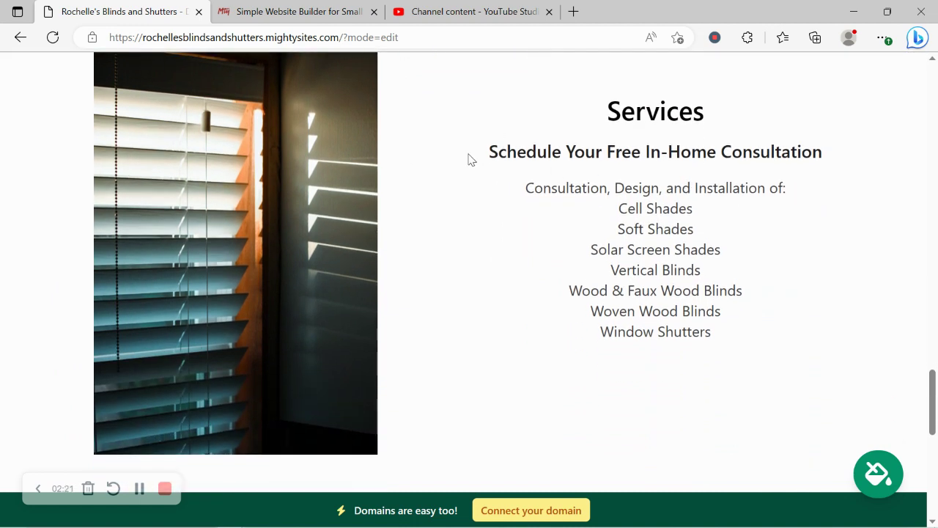
drag(469, 157, 760, 357)
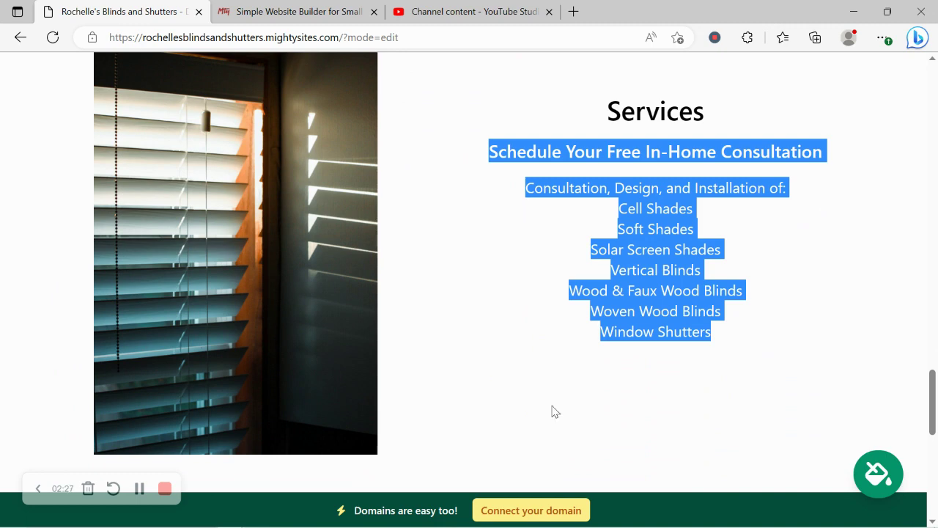
scroll(555, 411, down, 5)
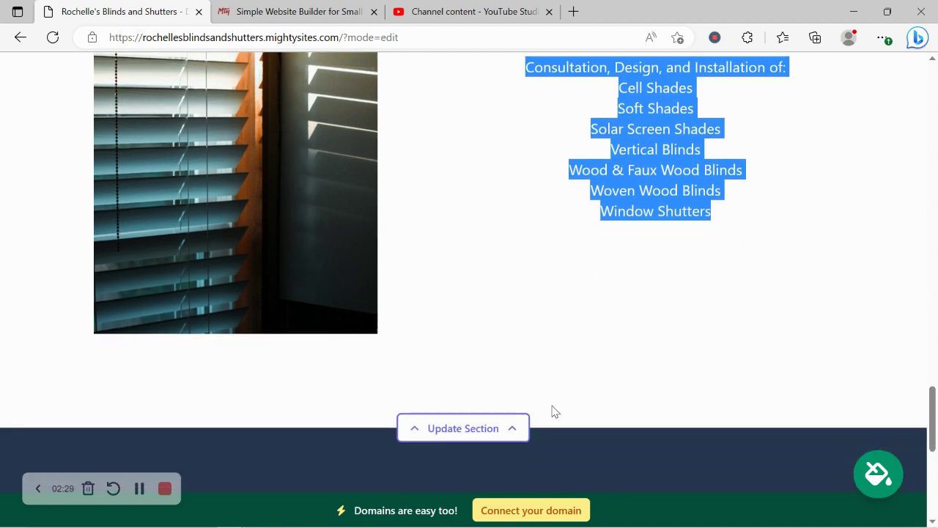
scroll(553, 412, down, 2)
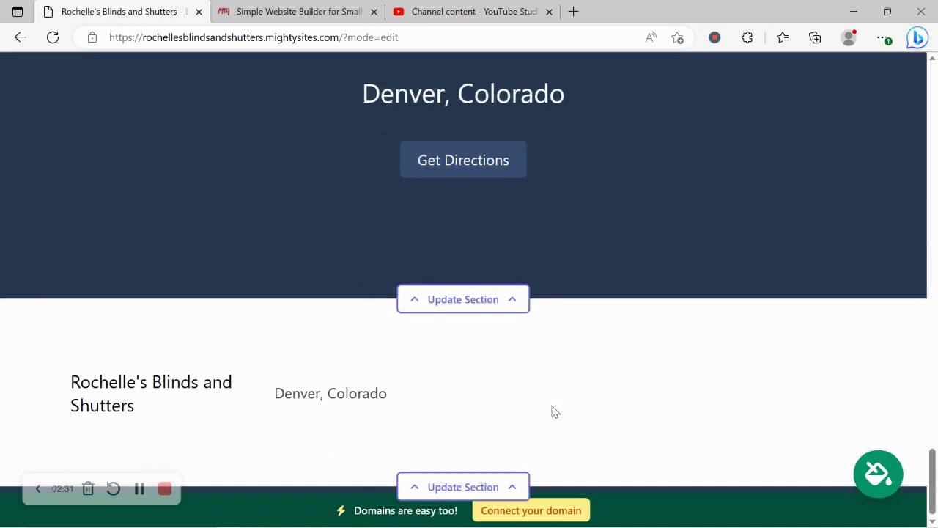
Step: Scroll back up to the top of the generated page
scroll(553, 411, up, 3)
scroll(554, 411, up, 6)
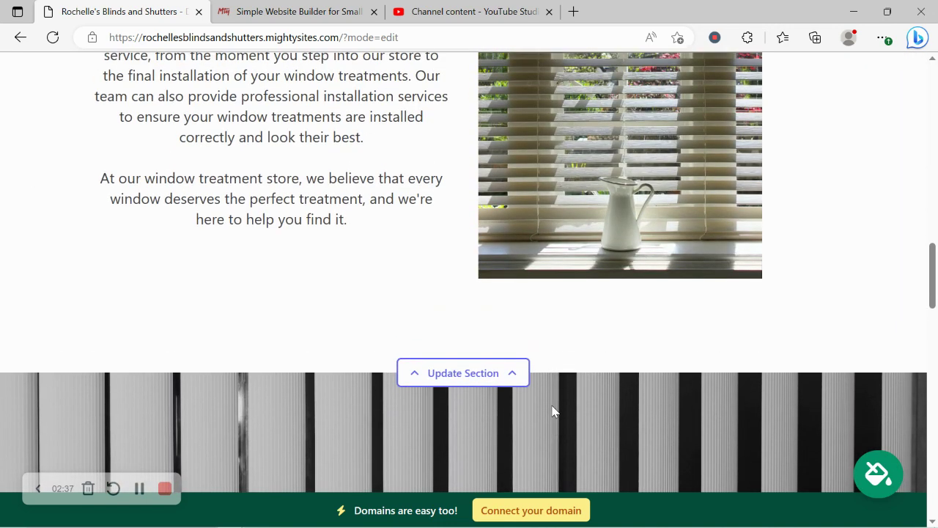
scroll(554, 411, up, 4)
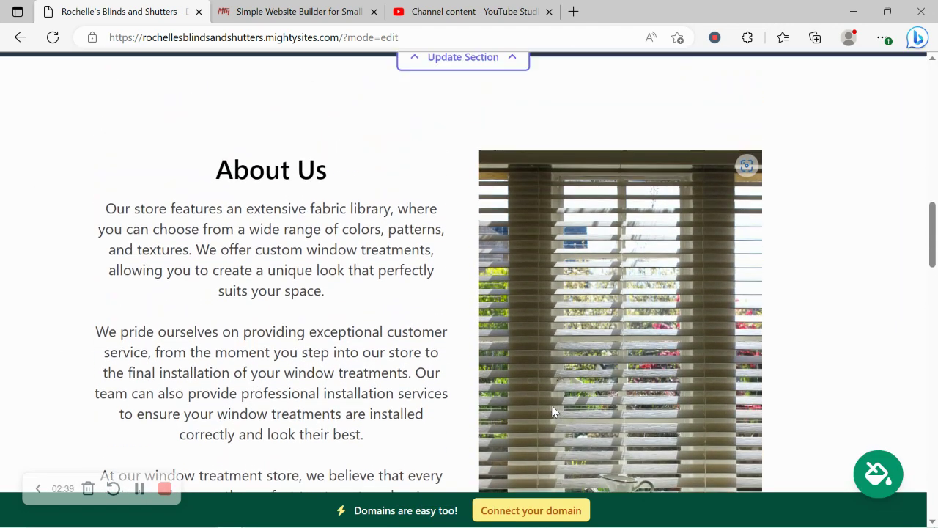
scroll(554, 411, up, 8)
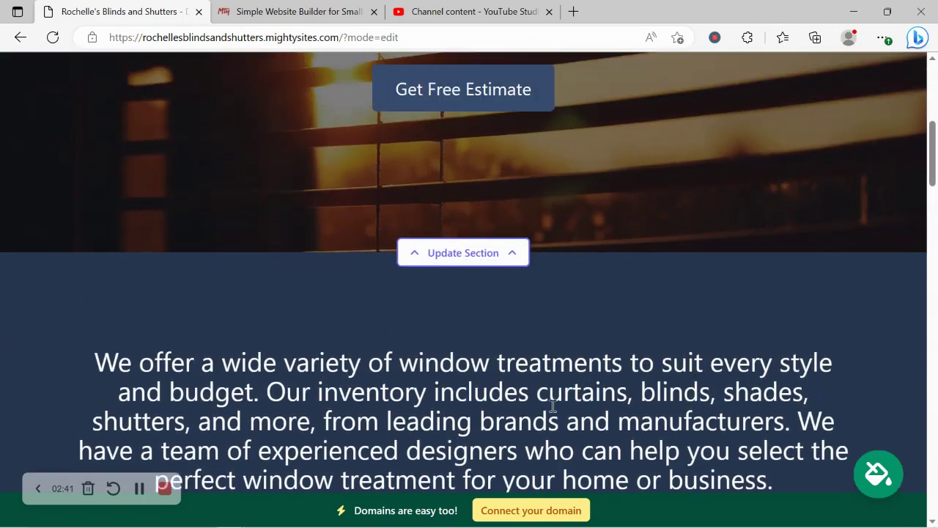
scroll(553, 404, up, 6)
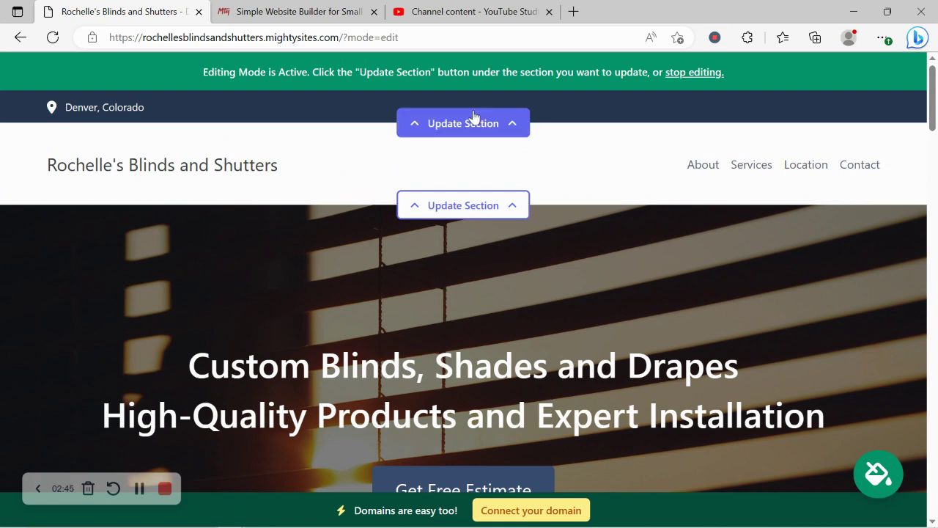
Step: Enter the organization e-mail in the top contact bar and set it to show on the site
click(494, 124)
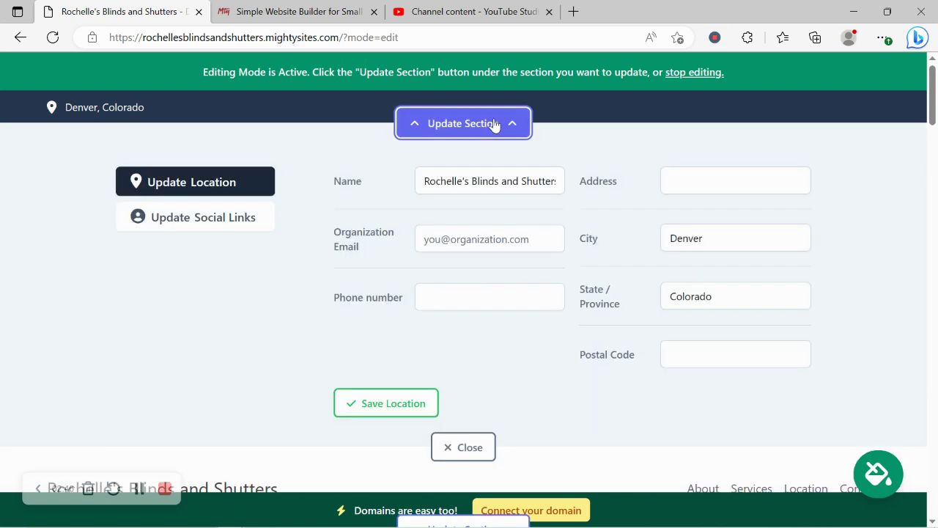
click(467, 226)
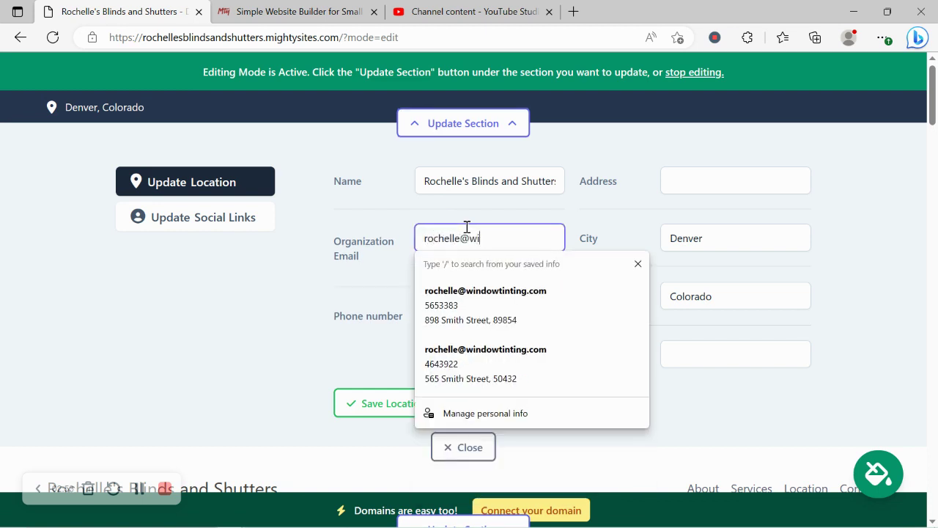
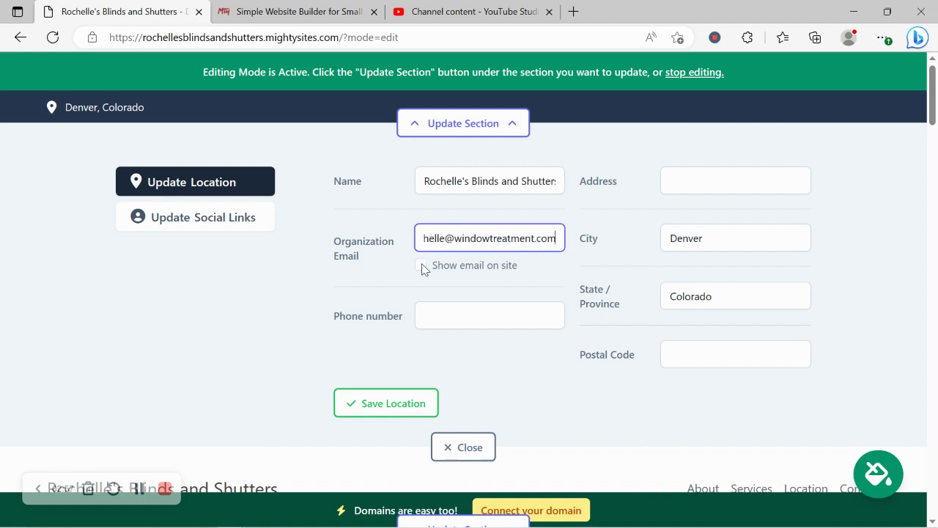
click(421, 266)
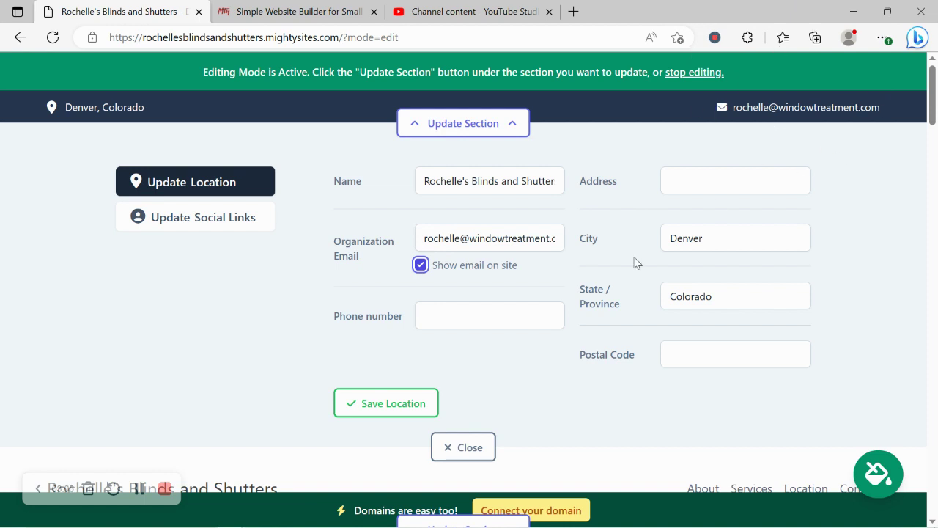
Step: Fill in the business phone number, street address and postal code, then save the location
click(437, 313)
text(565-7989)
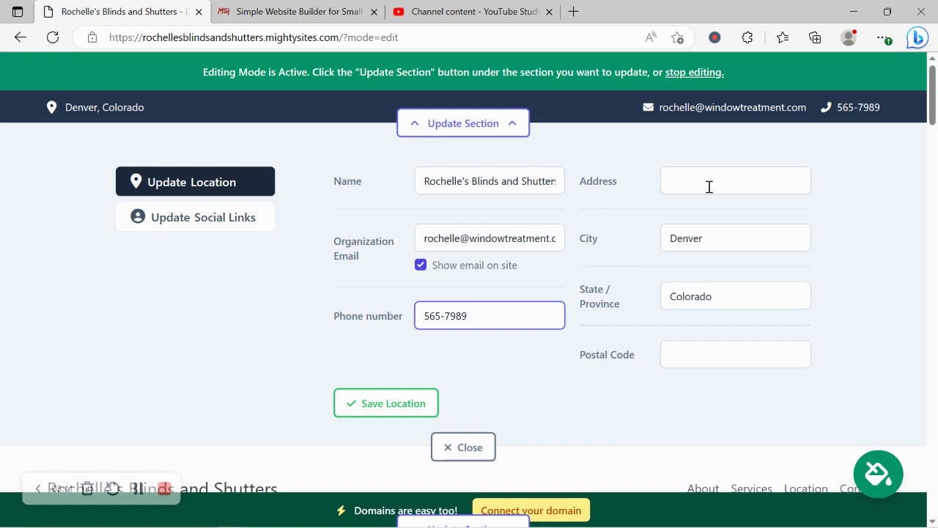
click(709, 186)
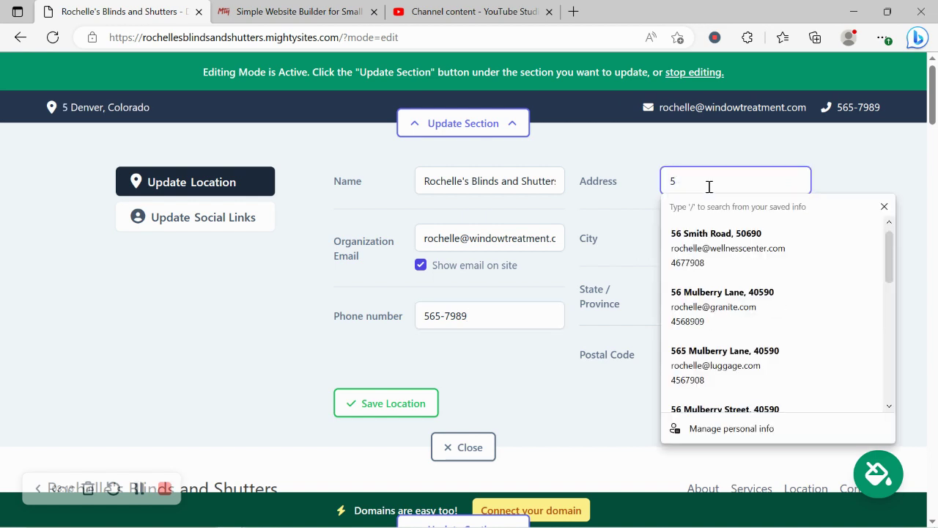
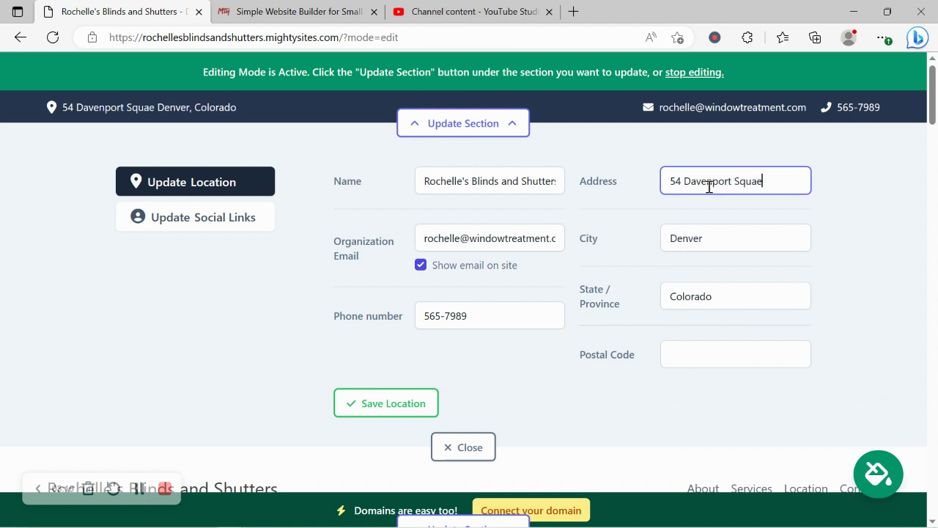
click(700, 355)
text(40590)
click(393, 405)
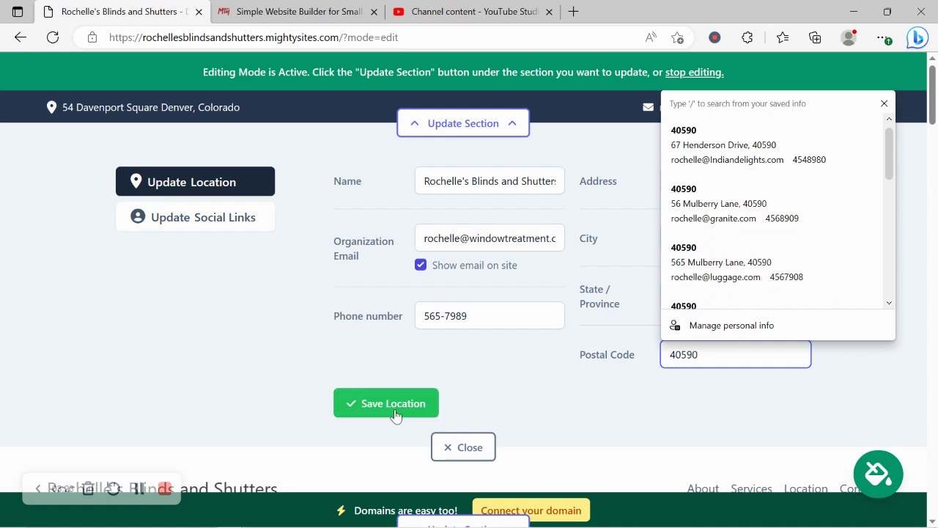
double_click(163, 108)
click(309, 288)
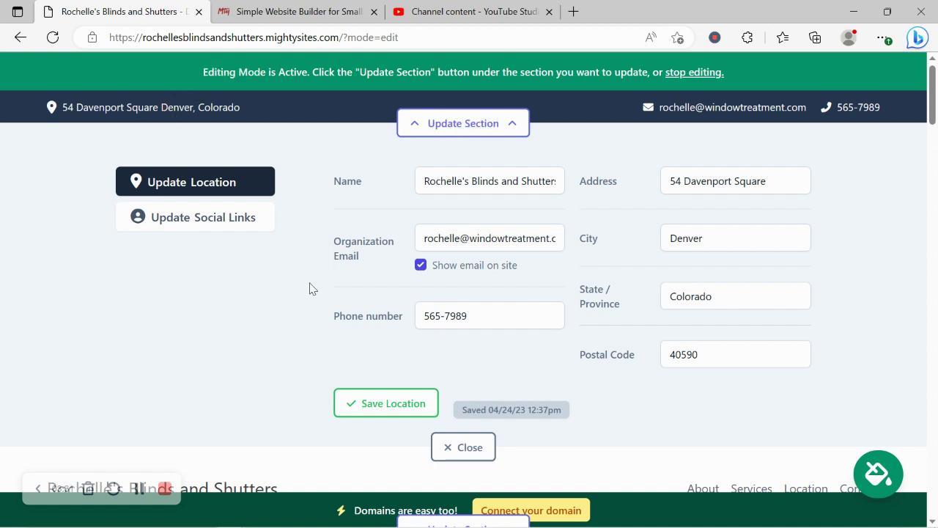
Step: Enter the Instagram and Twitter handles in the social links editor
click(231, 227)
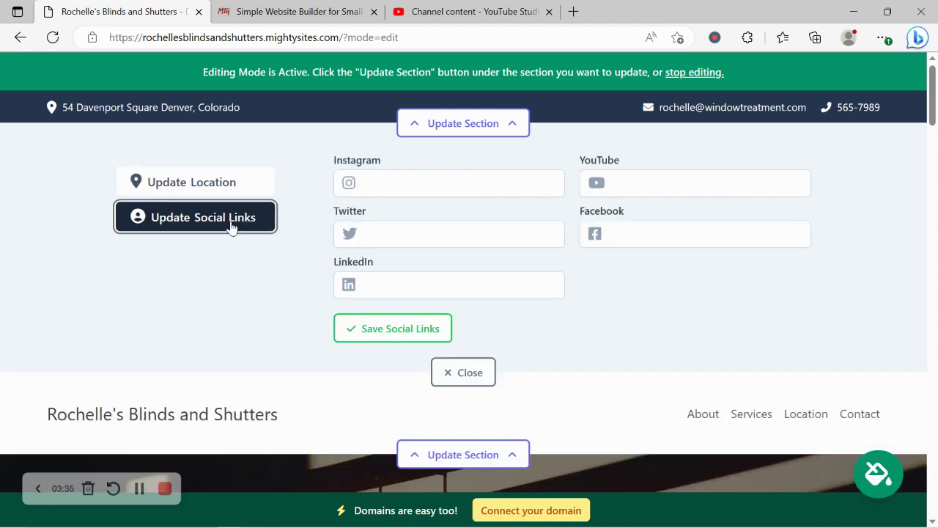
click(429, 172)
text(might)
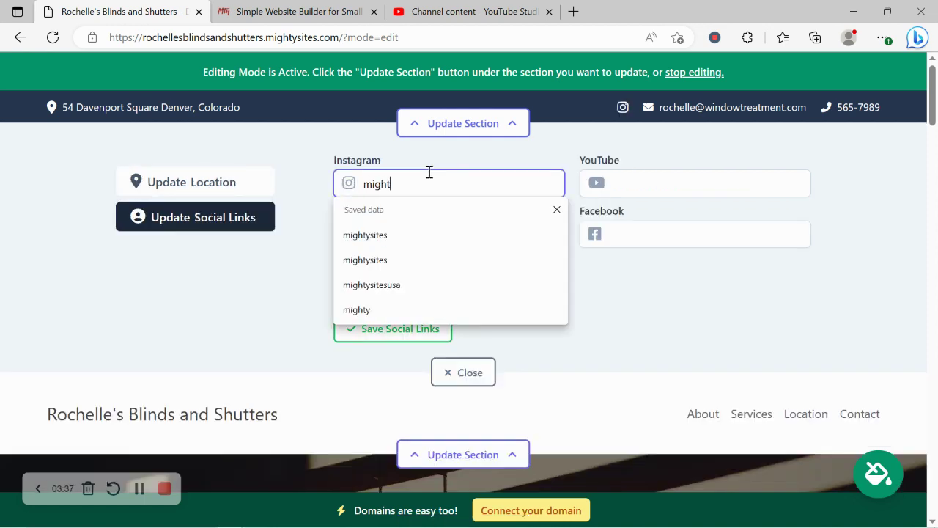
text(ysites)
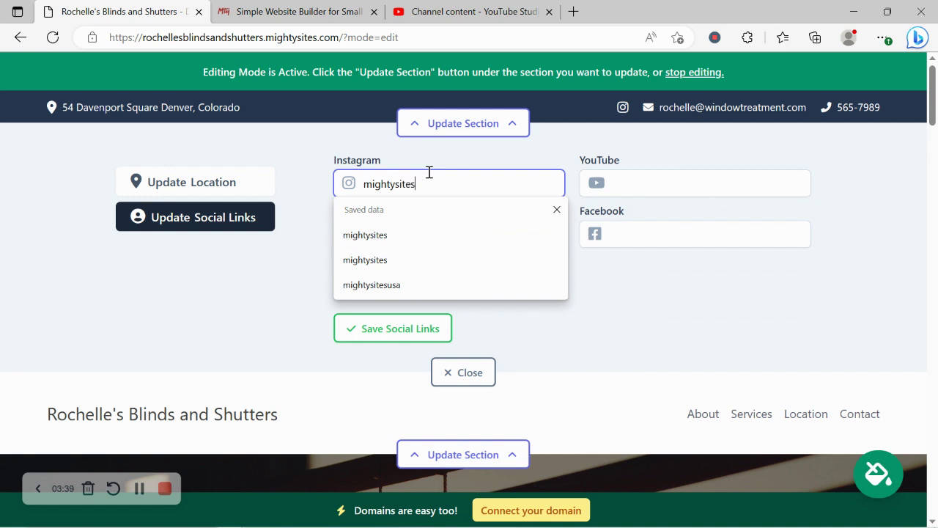
click(303, 276)
click(381, 245)
text(mightysitesu)
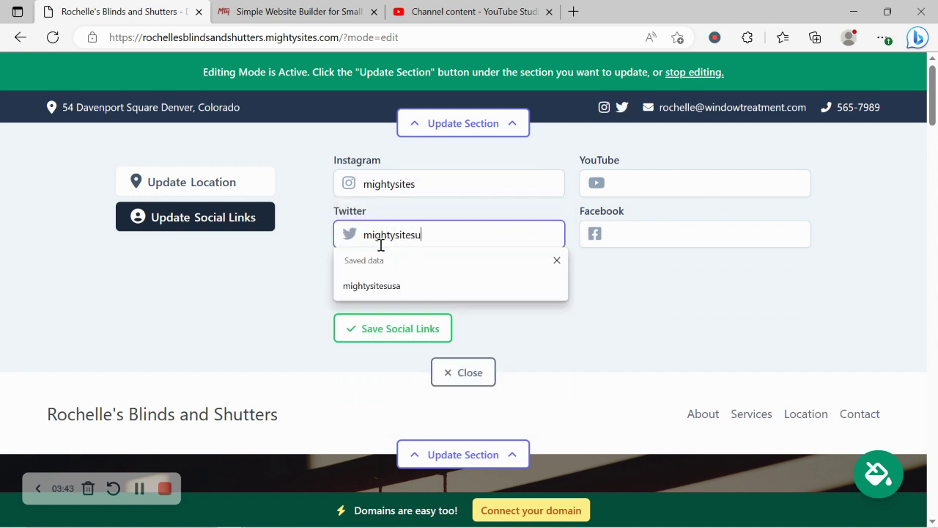
text(sa)
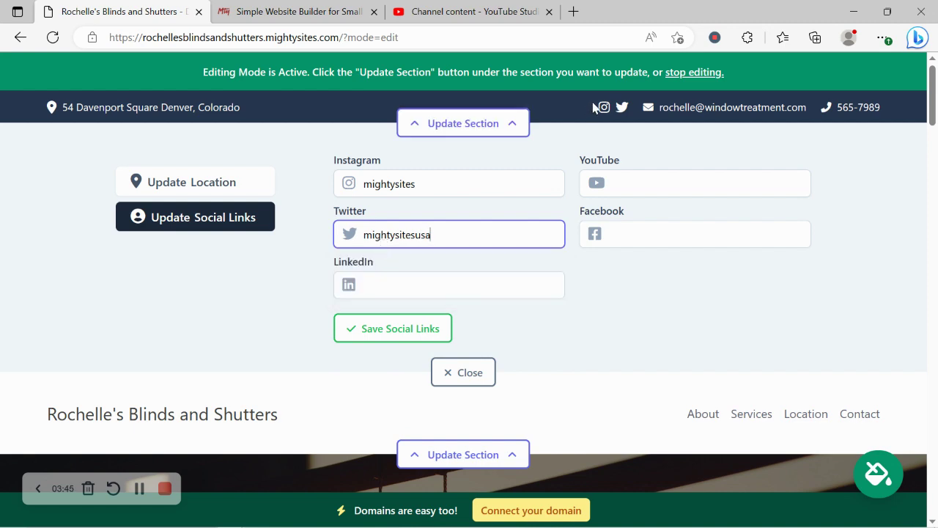
Step: Save the social links, close that editor, and bring up the header's logo update
drag(937, 89, 935, 63)
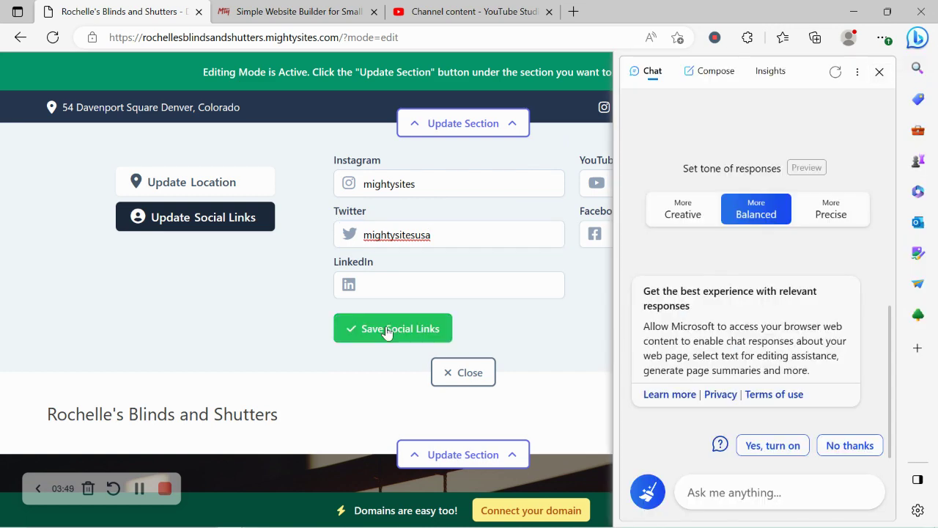
click(389, 331)
click(453, 374)
click(455, 212)
click(199, 290)
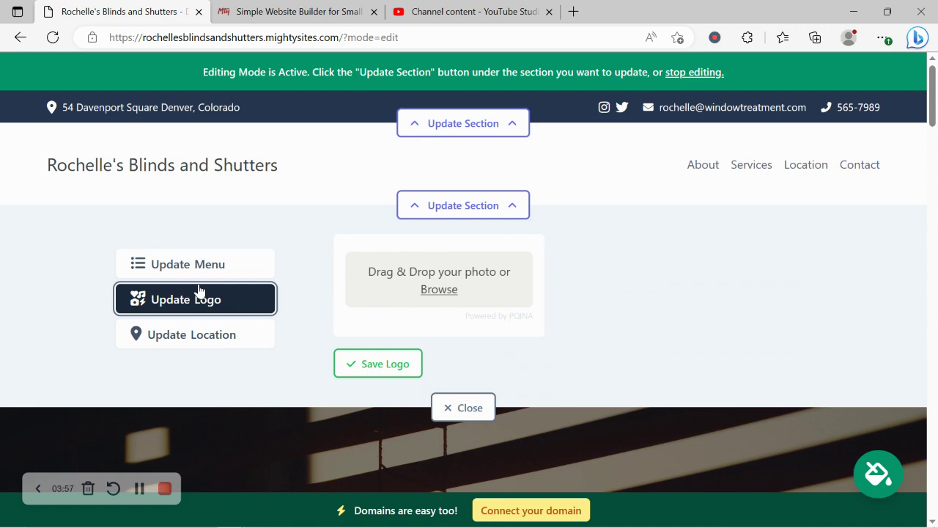
Step: Upload the Mighty Sites logo file for the header
click(428, 292)
click(454, 136)
double_click(454, 136)
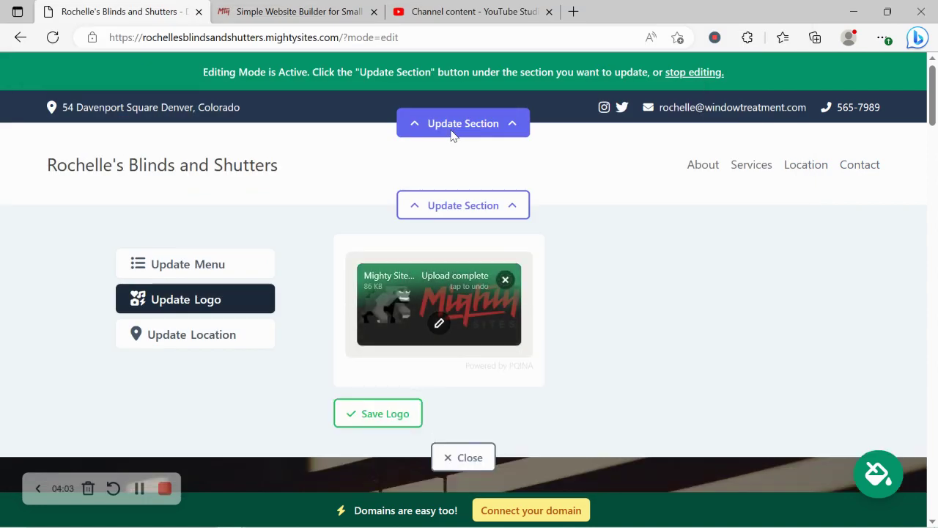
Step: Crop empty space off the logo's top and bottom, then save the logo
click(444, 330)
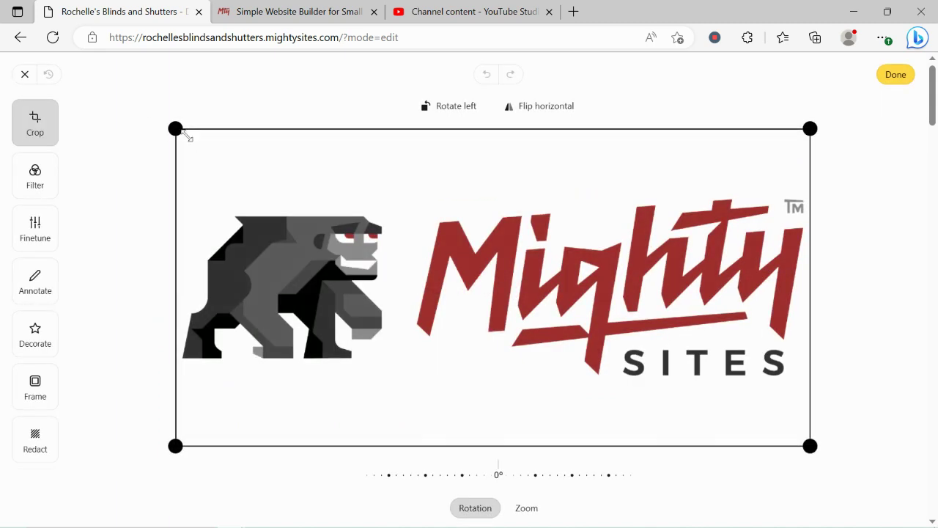
drag(183, 132, 170, 184)
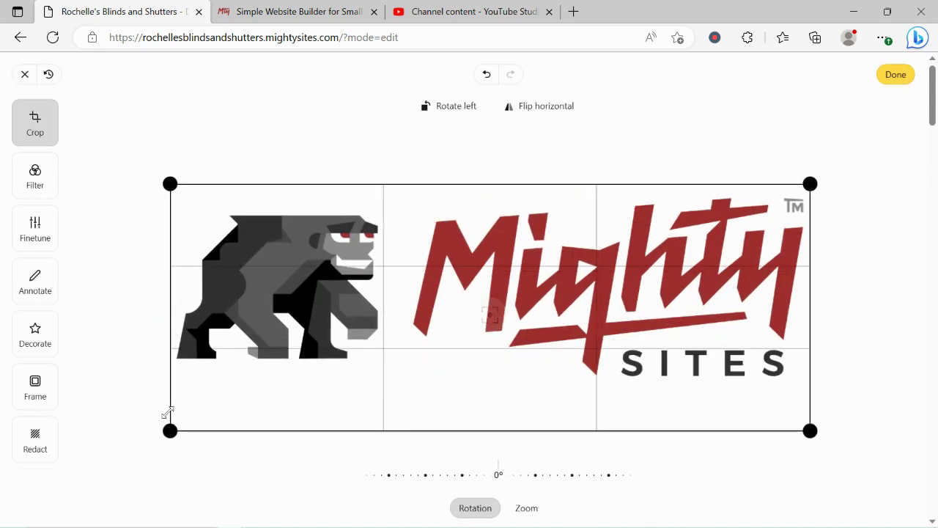
drag(167, 413, 165, 397)
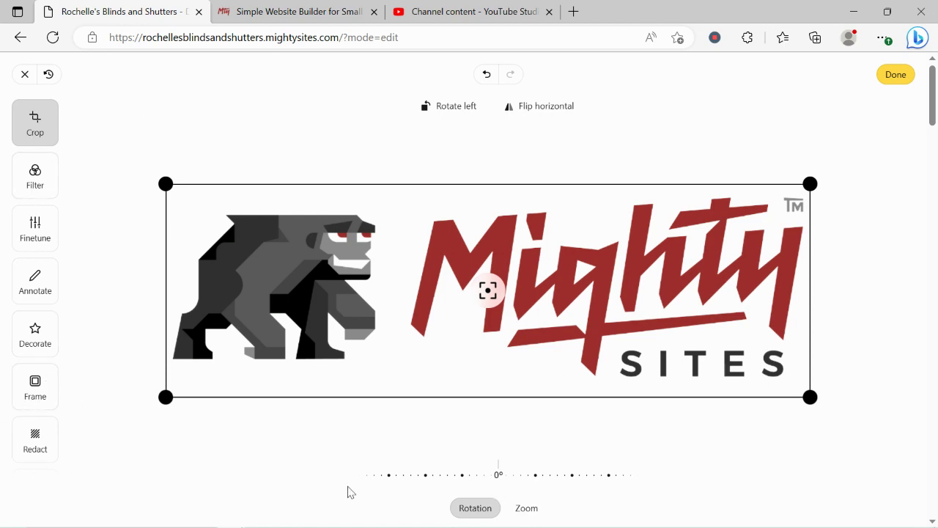
click(898, 78)
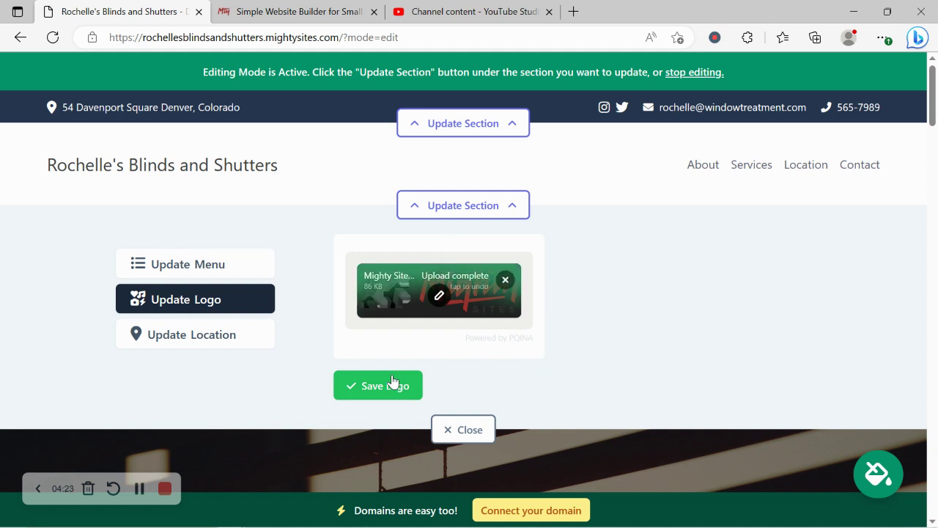
click(391, 382)
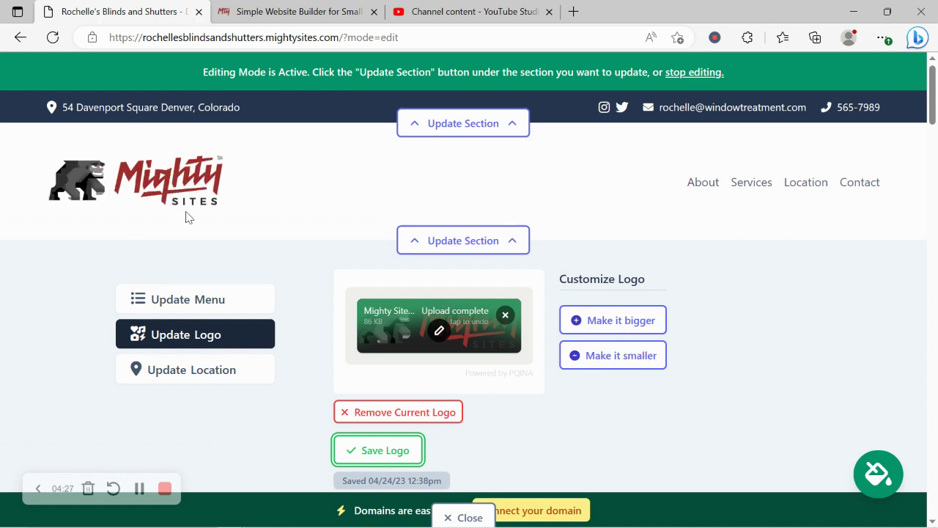
Step: Close the logo panel and scroll down to the 'We offer a wide variety' window-treatments section
scroll(185, 216, down, 1)
scroll(186, 217, down, 1)
click(471, 345)
scroll(483, 261, down, 3)
scroll(483, 261, up, 3)
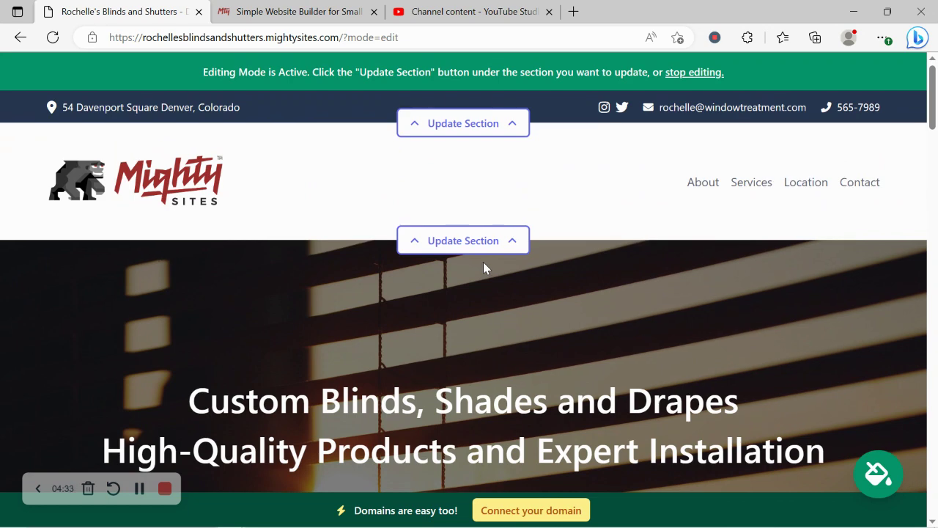
scroll(483, 261, down, 7)
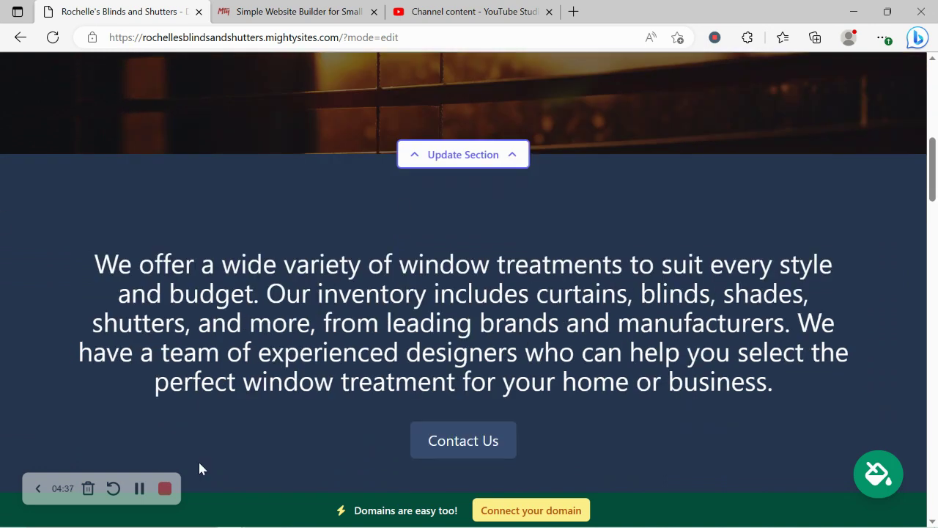
scroll(314, 309, down, 2)
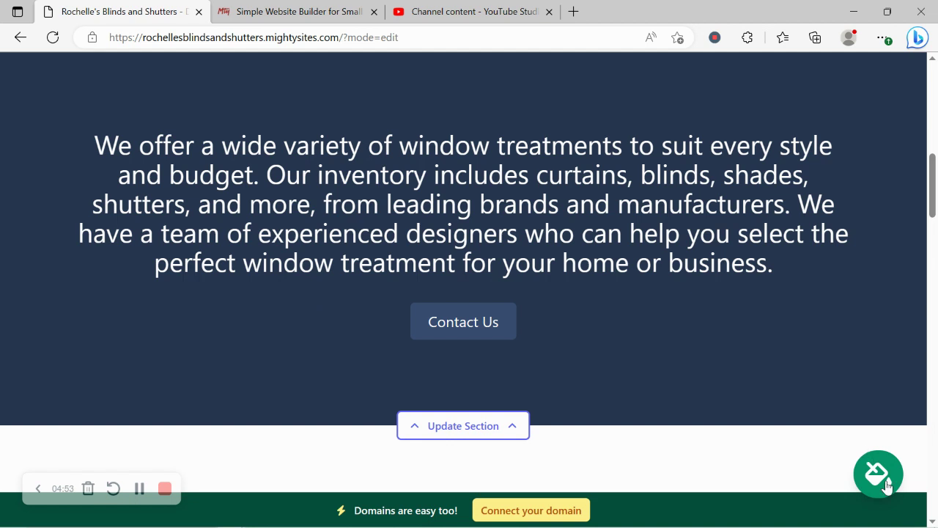
Step: Page through the colour themes, preview blue and teal, then apply the gold theme
click(878, 473)
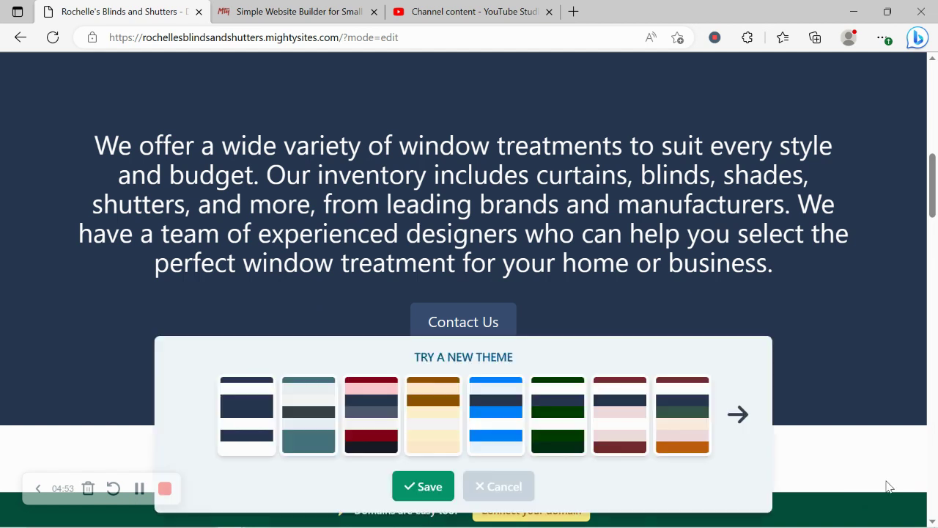
click(738, 415)
click(738, 414)
click(738, 415)
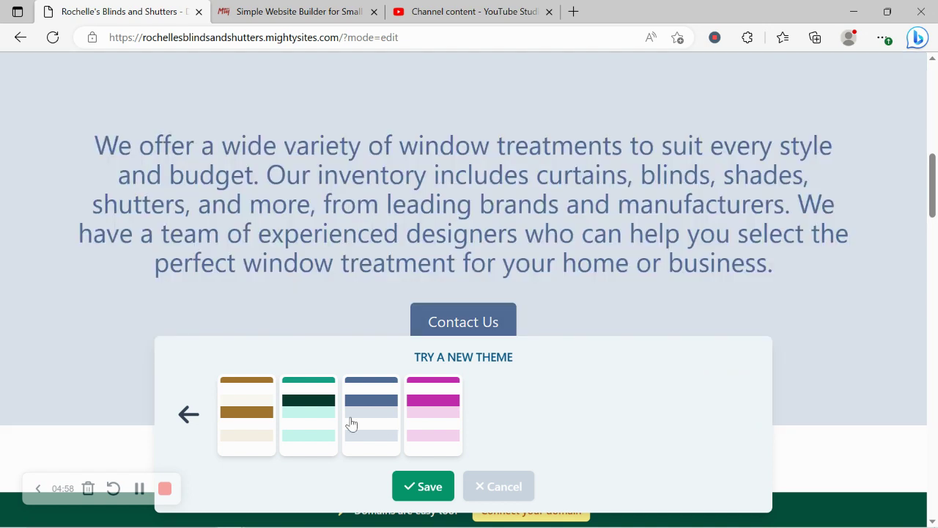
click(351, 424)
click(315, 425)
click(240, 430)
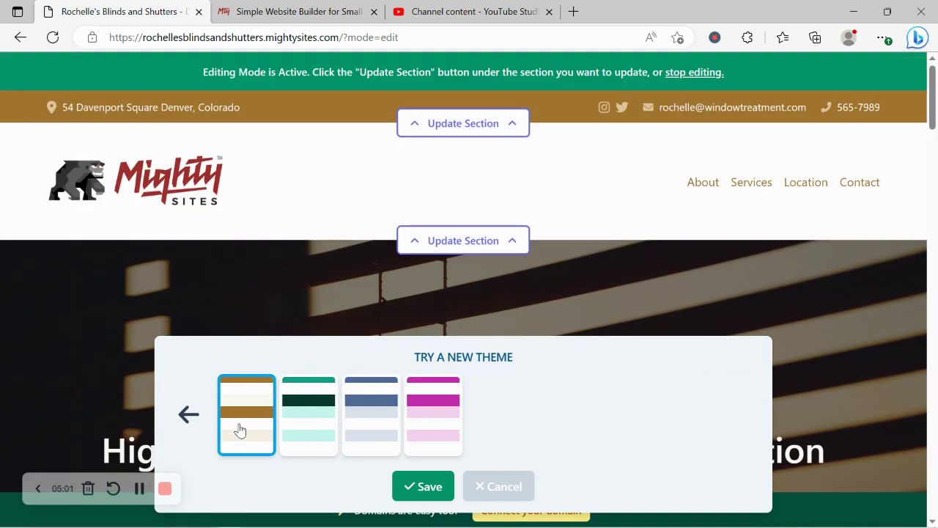
click(423, 487)
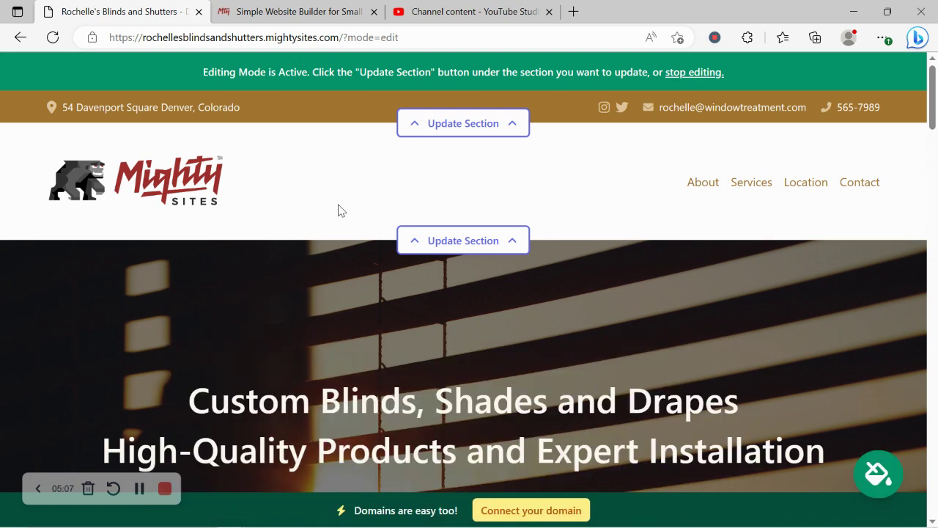
Step: Open the hero image's stock photo library and search it for 'Window Treatment'
scroll(432, 218, down, 5)
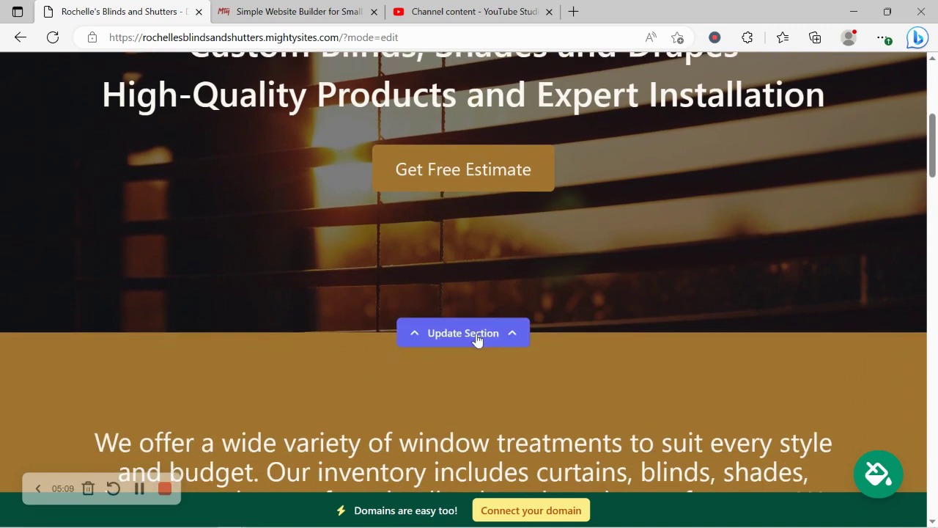
click(479, 340)
click(206, 362)
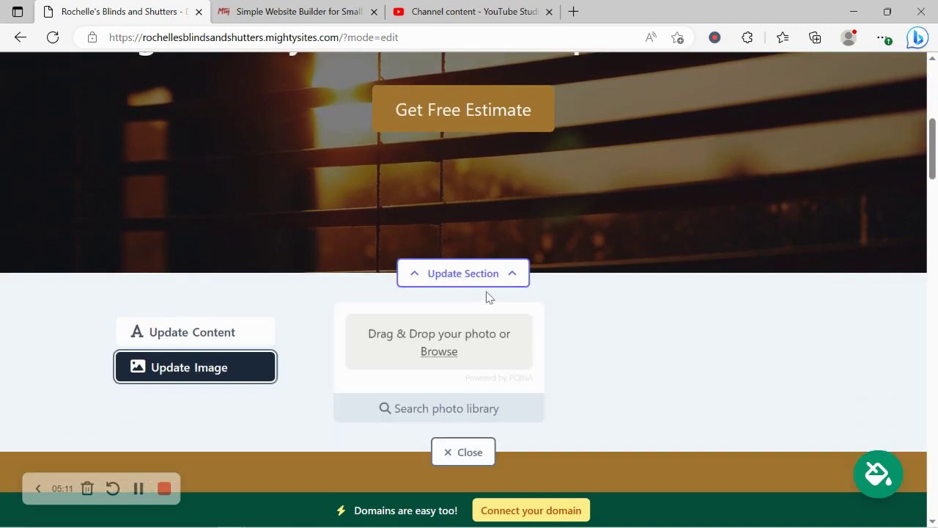
click(482, 409)
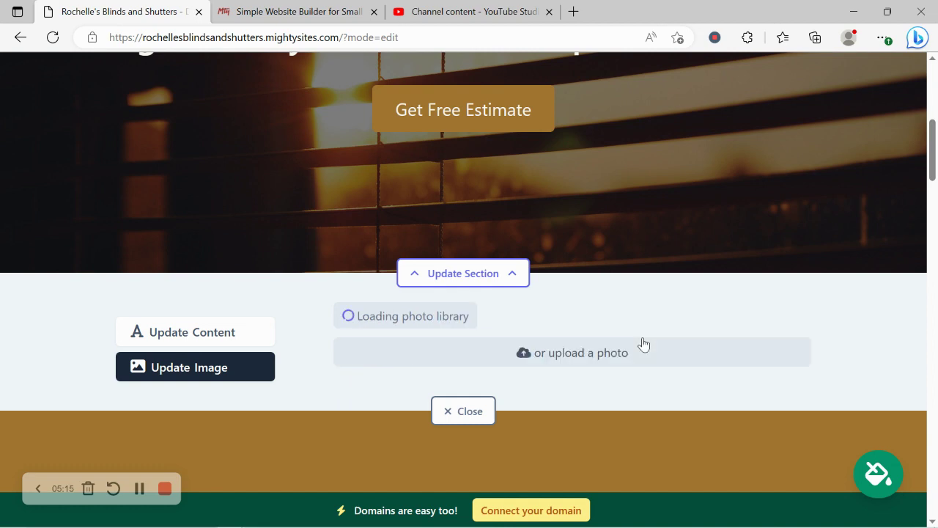
scroll(867, 318, down, 2)
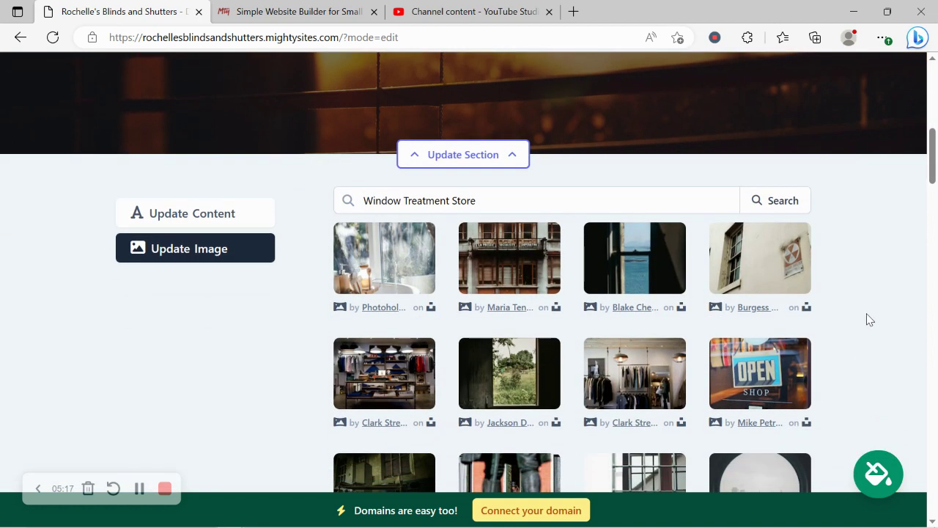
scroll(867, 319, down, 2)
scroll(867, 319, up, 1)
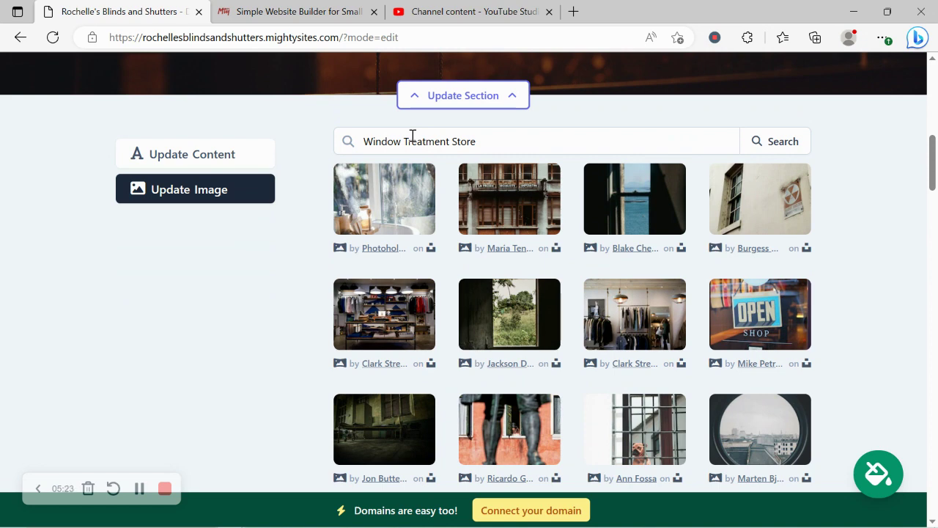
drag(448, 141, 557, 134)
key(BackSpace)
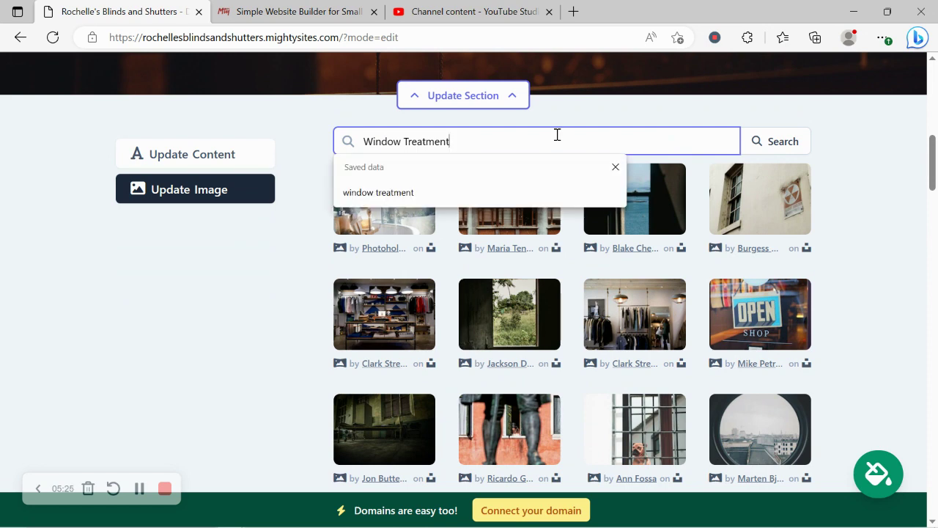
click(798, 147)
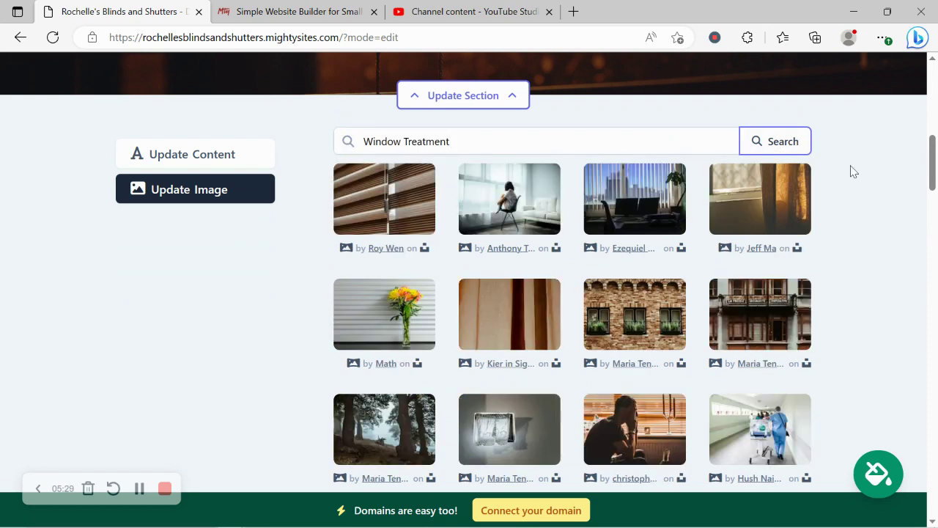
Step: Choose the office photo with vertical blinds and save it as the hero background
scroll(850, 170, down, 1)
scroll(850, 170, up, 1)
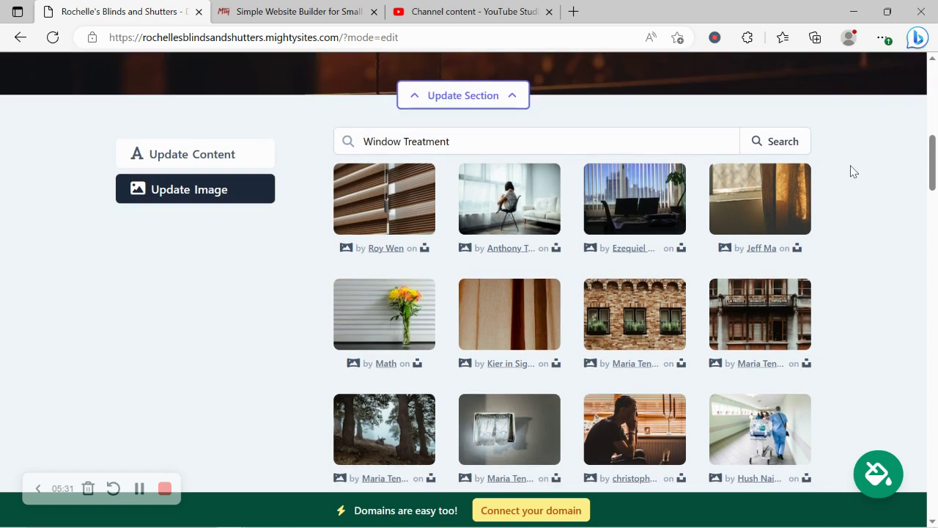
click(628, 224)
click(636, 463)
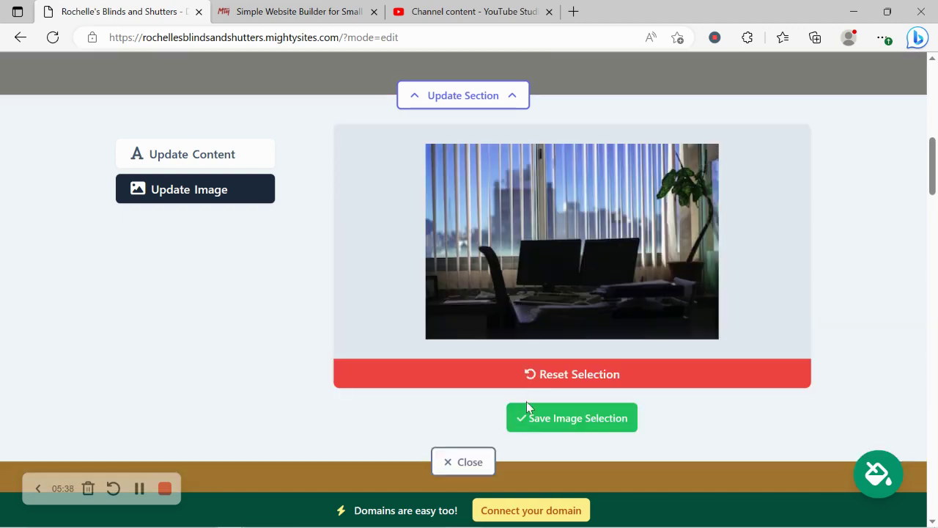
click(555, 416)
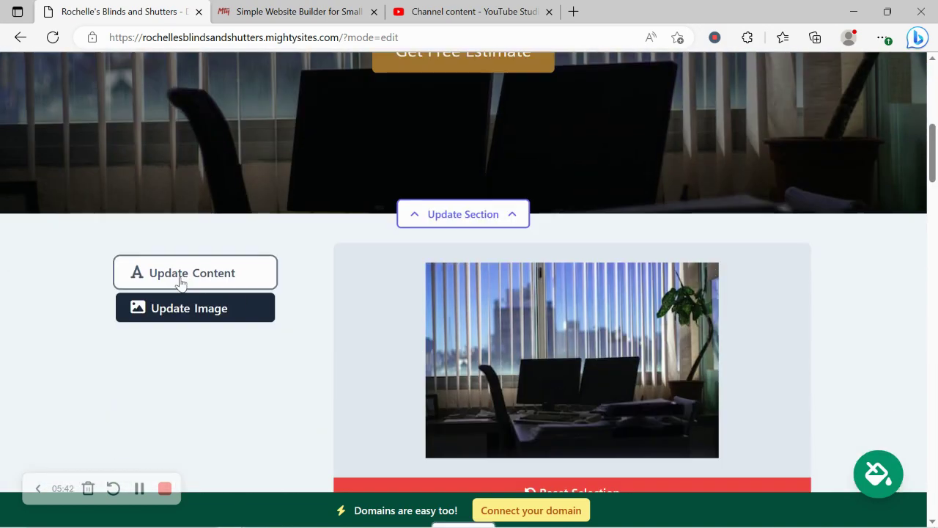
Step: Bring up the hero's text and button fields and review the two heading lines
click(180, 277)
scroll(408, 233, down, 2)
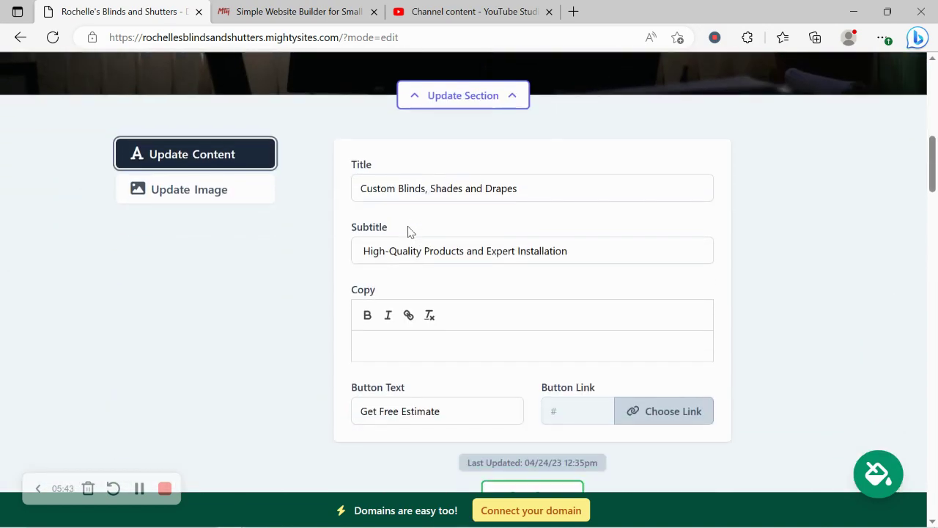
scroll(404, 173, up, 5)
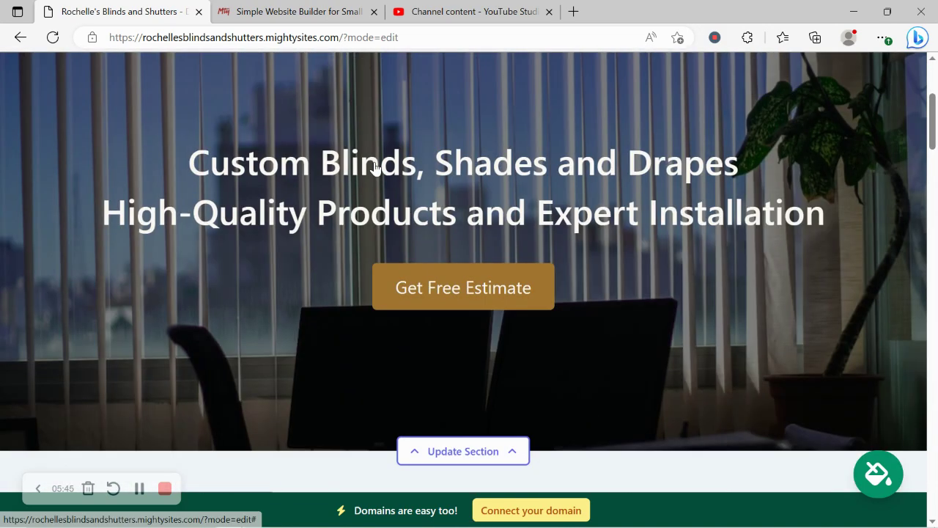
drag(196, 148, 839, 239)
click(555, 300)
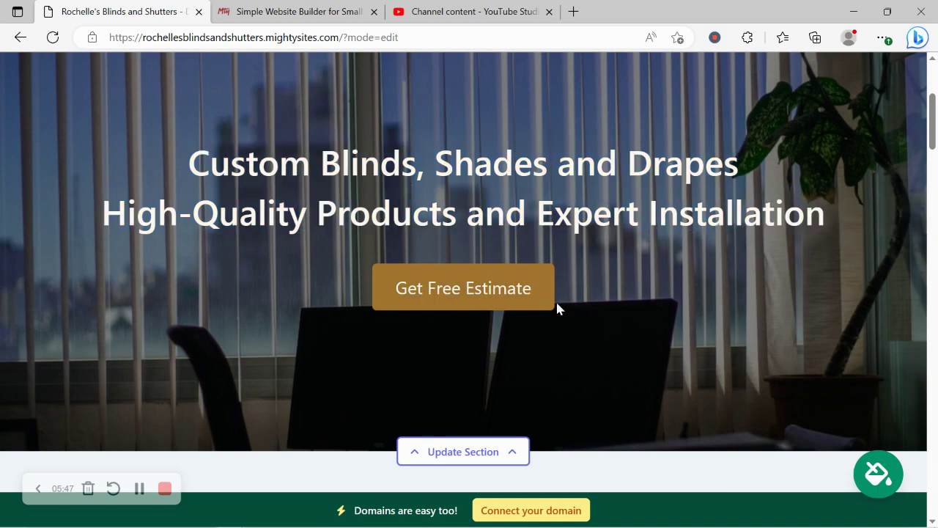
scroll(564, 375, down, 4)
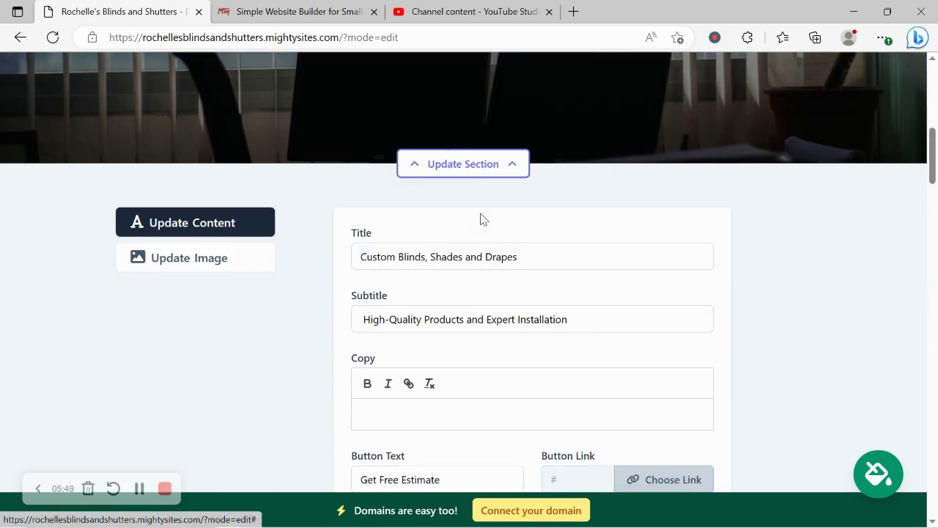
scroll(492, 396, down, 1)
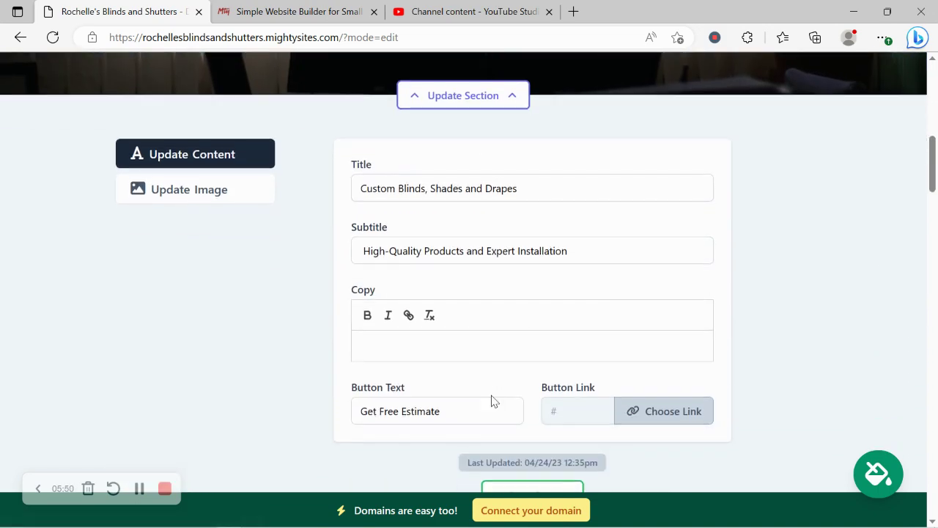
Step: Set the Get Free Estimate button link to the built-in Email Link action and confirm
click(630, 414)
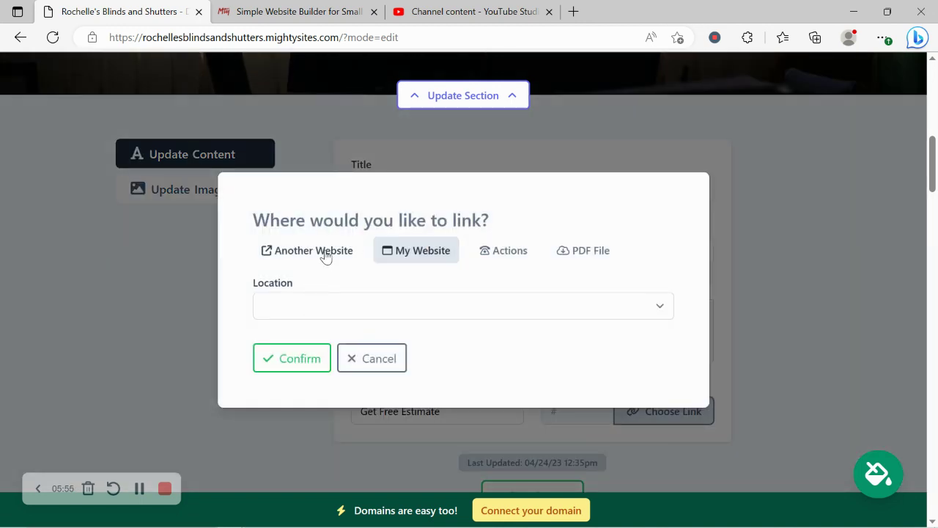
click(521, 246)
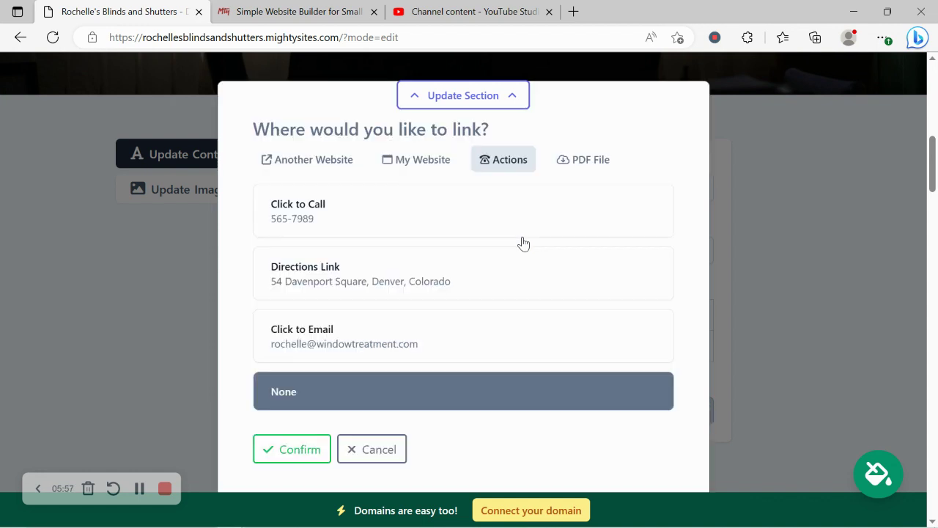
click(368, 349)
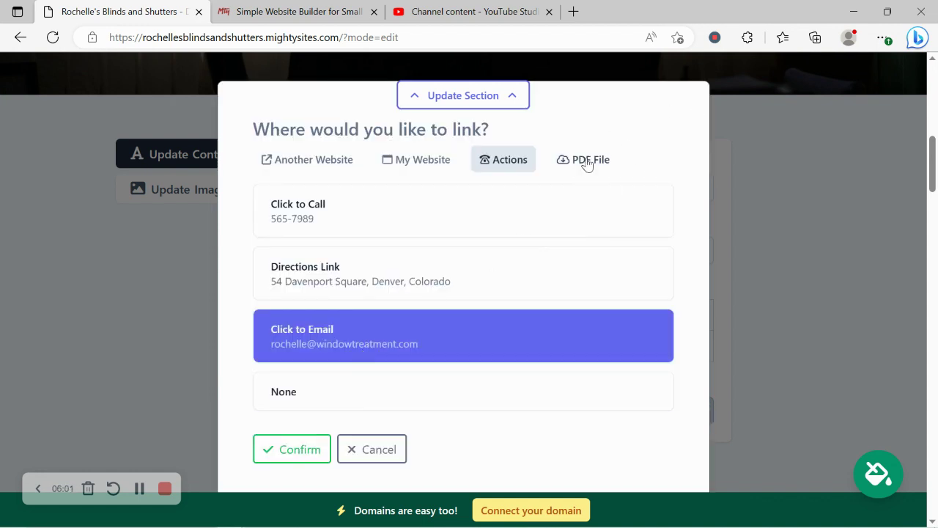
click(306, 461)
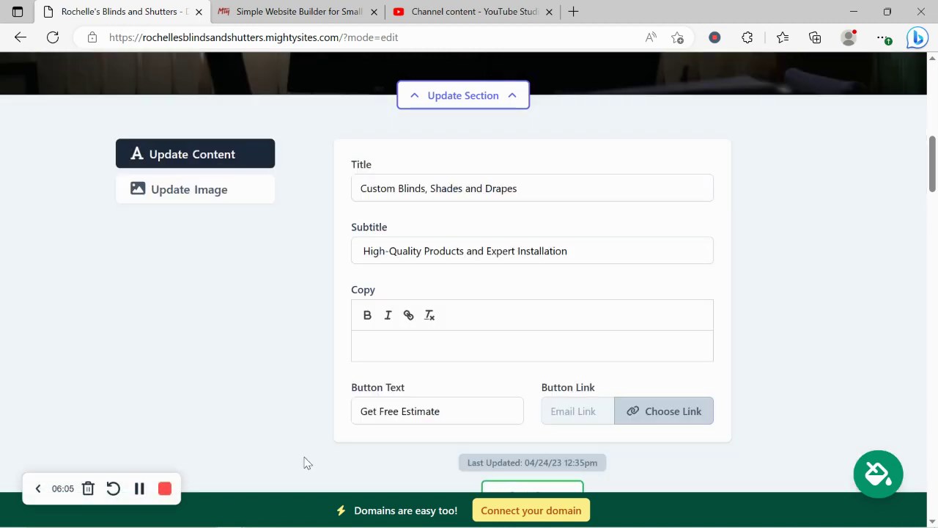
Step: Save the updated hero content and close the hero editing panel
scroll(469, 458, down, 1)
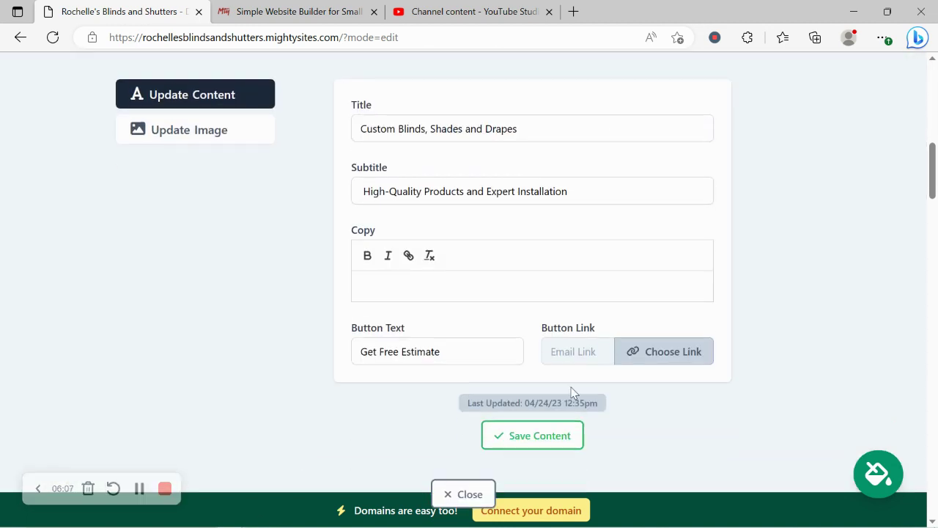
click(547, 438)
click(480, 493)
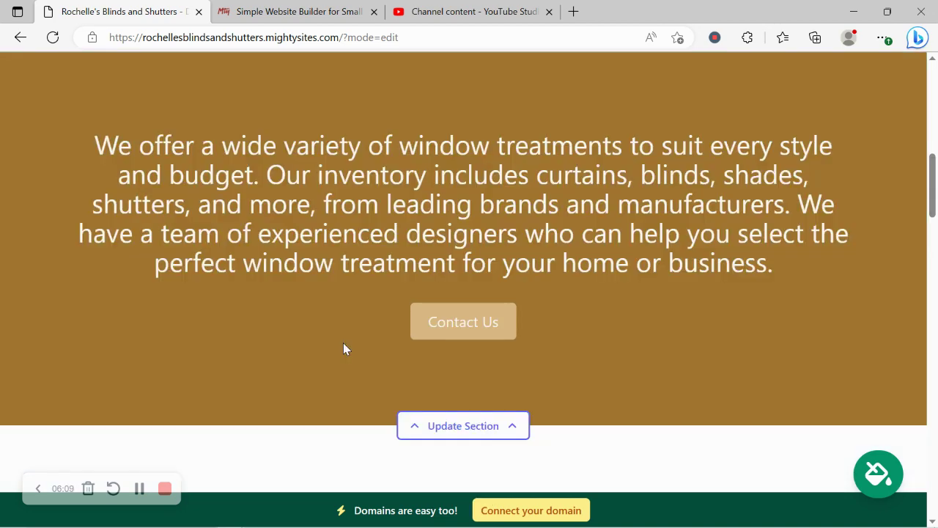
Step: Review the 'We offer a wide variety' paragraph and the three About Us paragraphs
scroll(343, 343, up, 4)
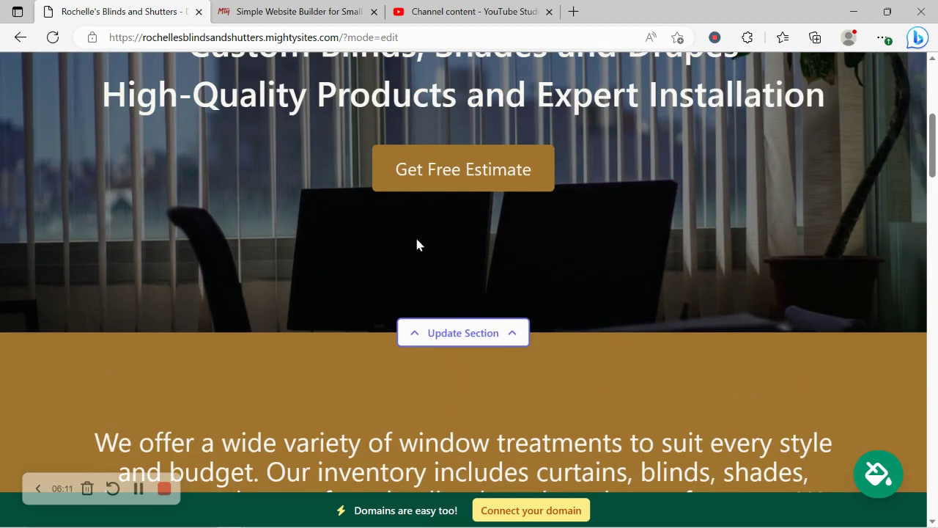
scroll(494, 117, down, 1)
scroll(495, 123, down, 3)
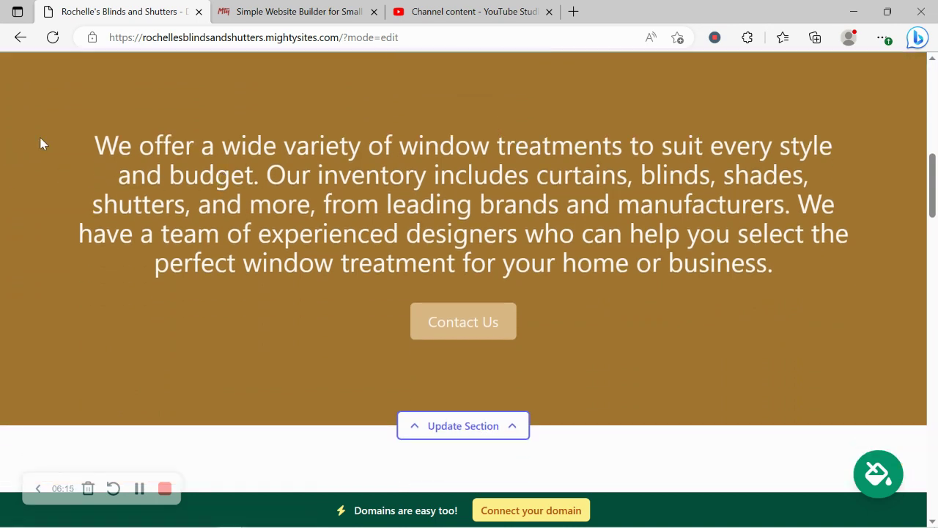
drag(40, 143, 895, 255)
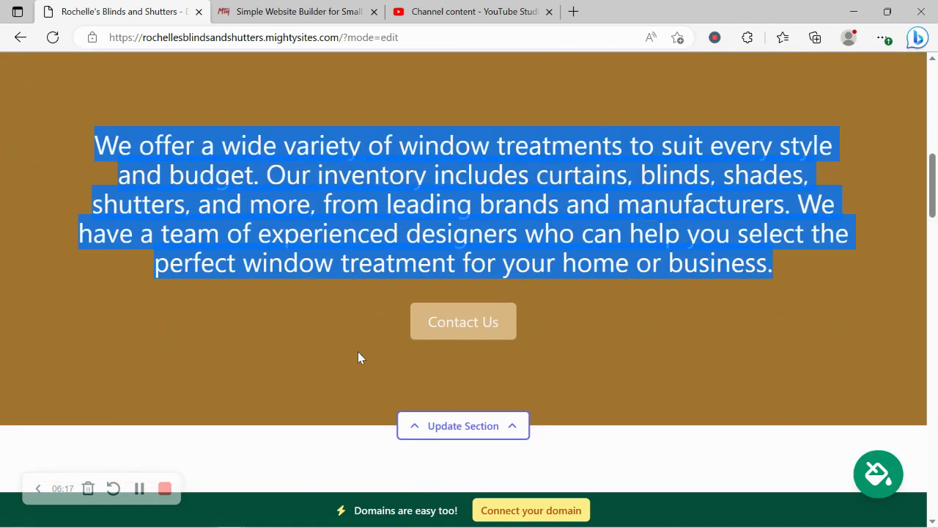
click(309, 362)
scroll(308, 362, down, 3)
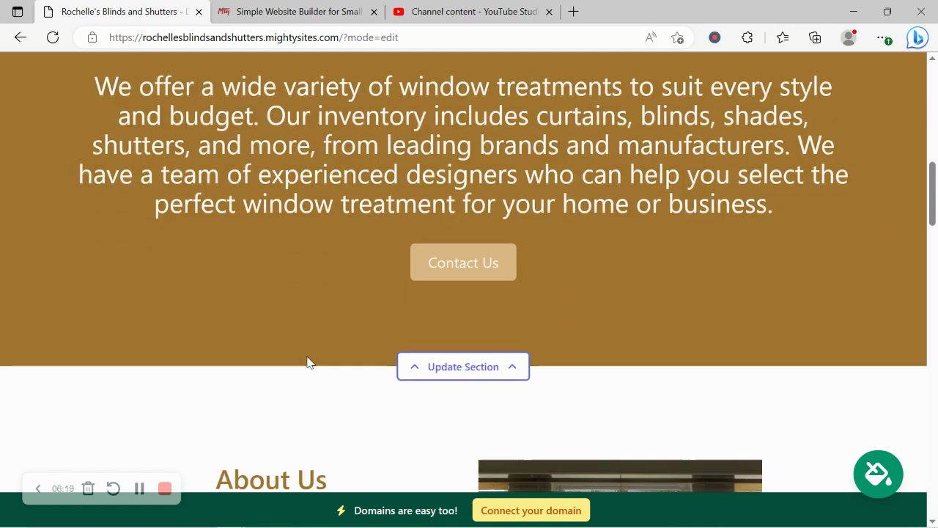
scroll(309, 362, down, 4)
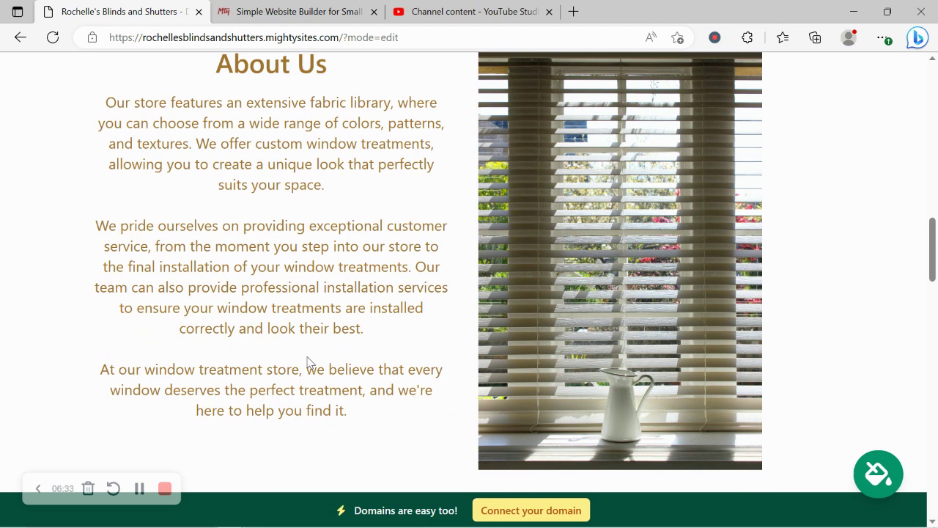
drag(414, 429, 58, 111)
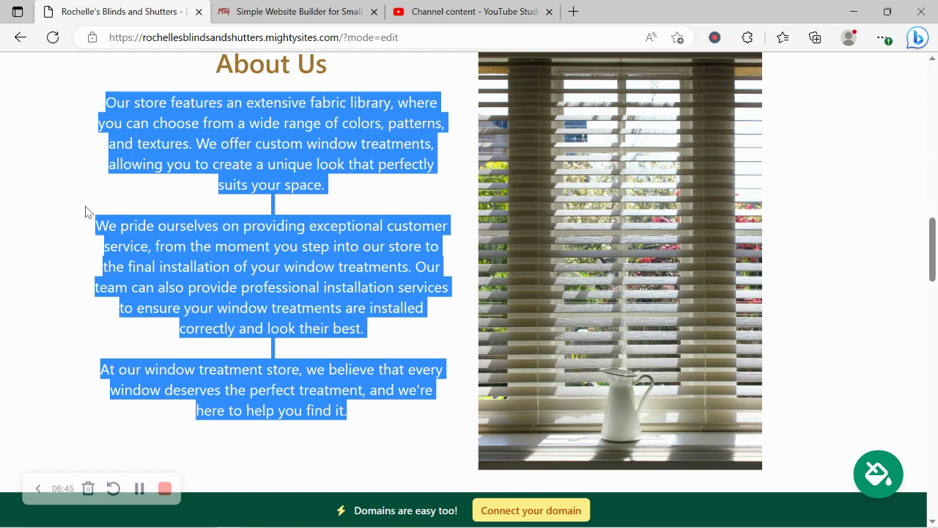
click(85, 211)
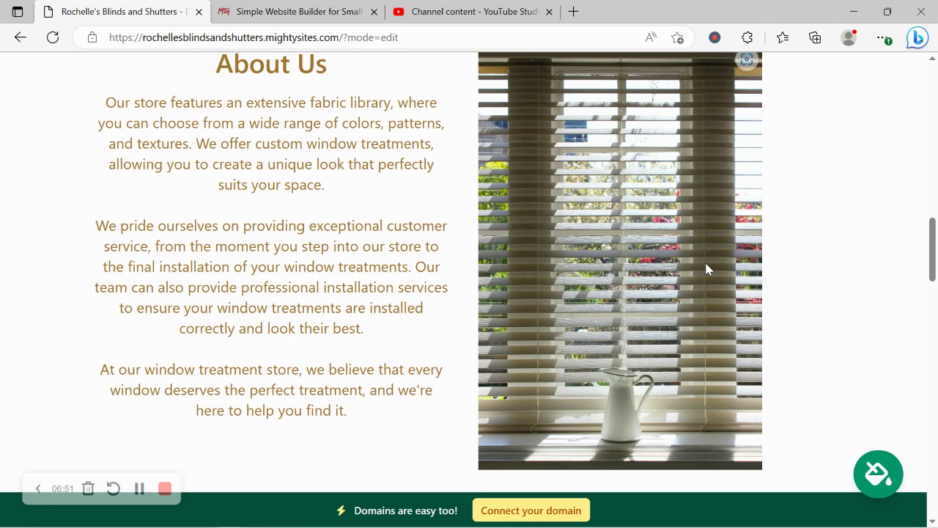
scroll(706, 264, down, 8)
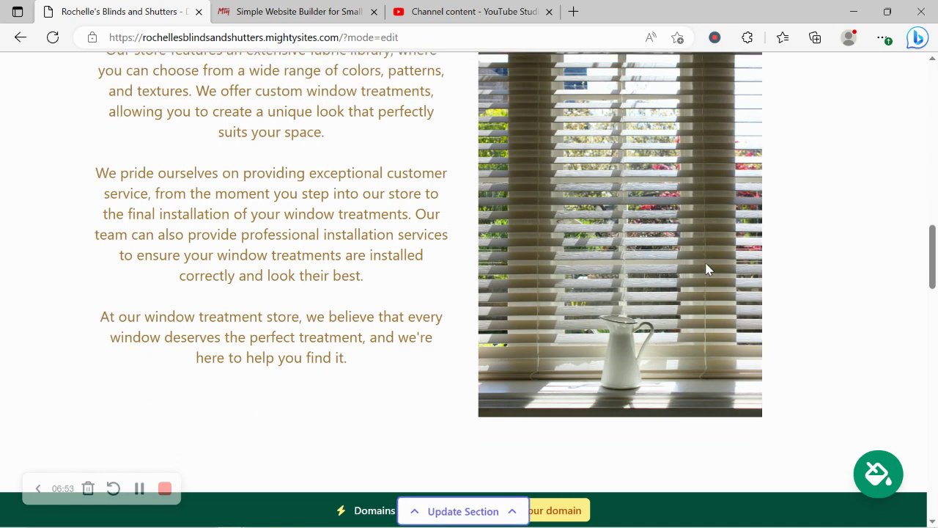
scroll(706, 269, down, 3)
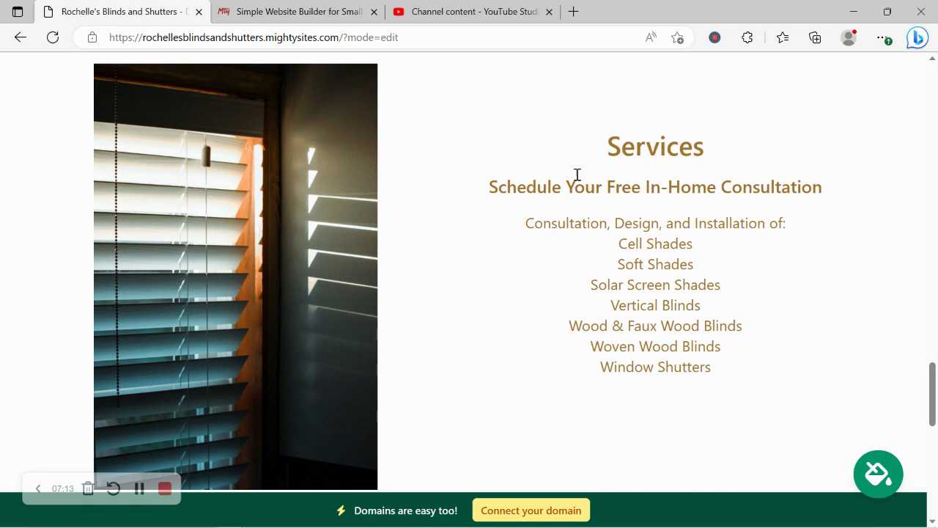
drag(543, 122, 735, 398)
click(494, 389)
scroll(495, 389, down, 8)
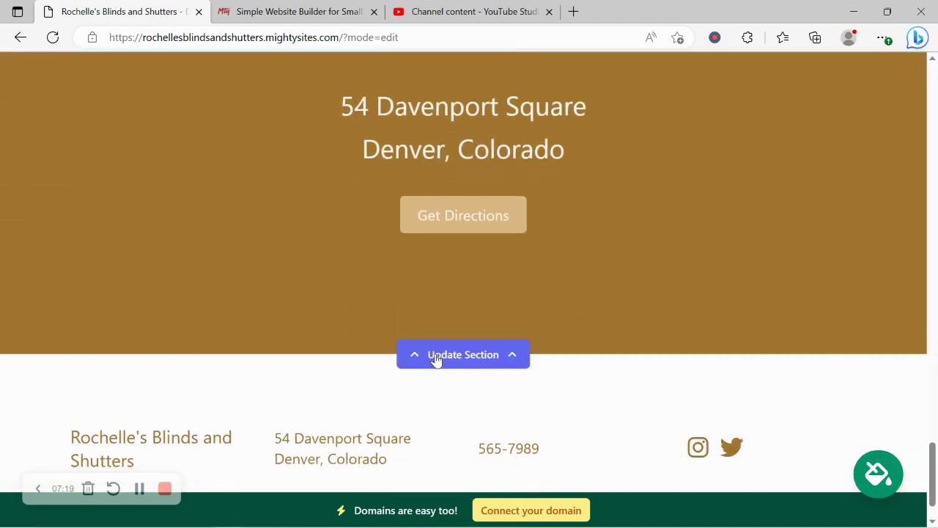
Step: Change Sunday from Closed to 9:00 AM – 5:00 PM and save the business hours
click(436, 355)
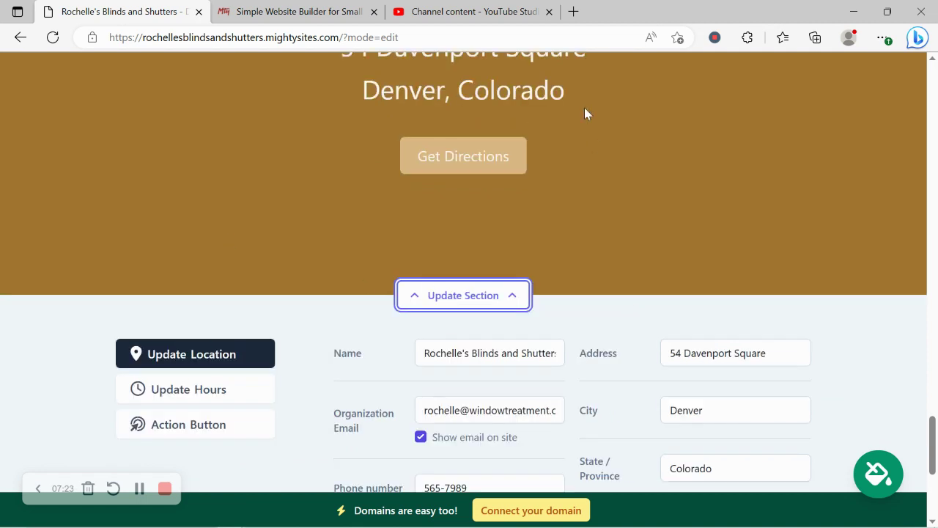
scroll(659, 244, down, 2)
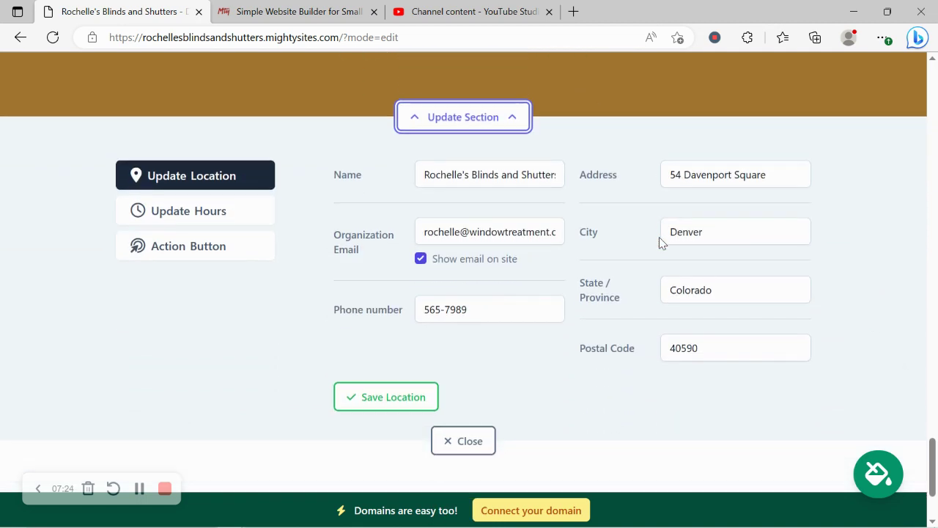
click(222, 210)
click(533, 168)
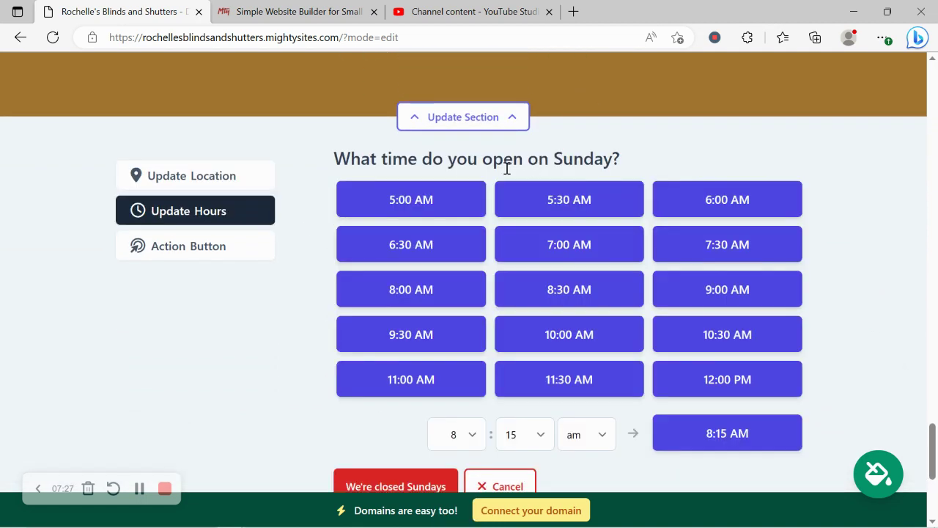
click(739, 289)
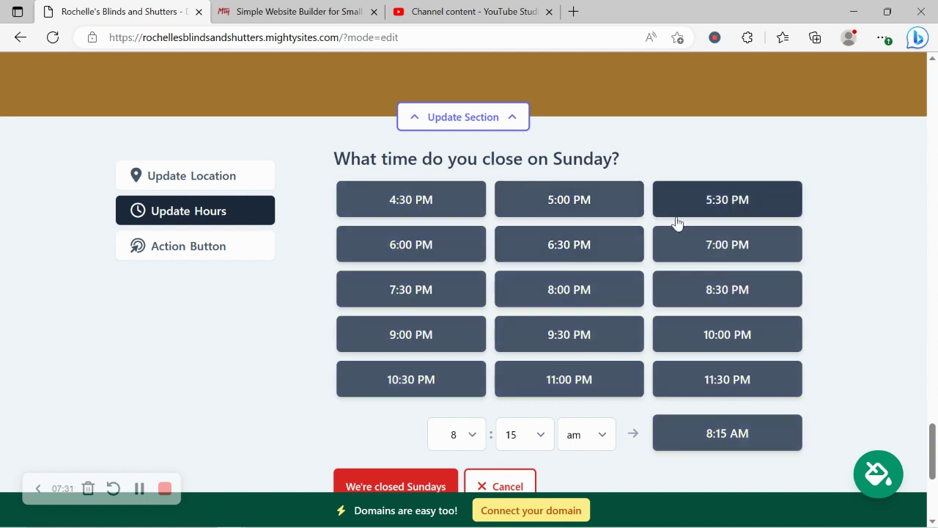
click(579, 197)
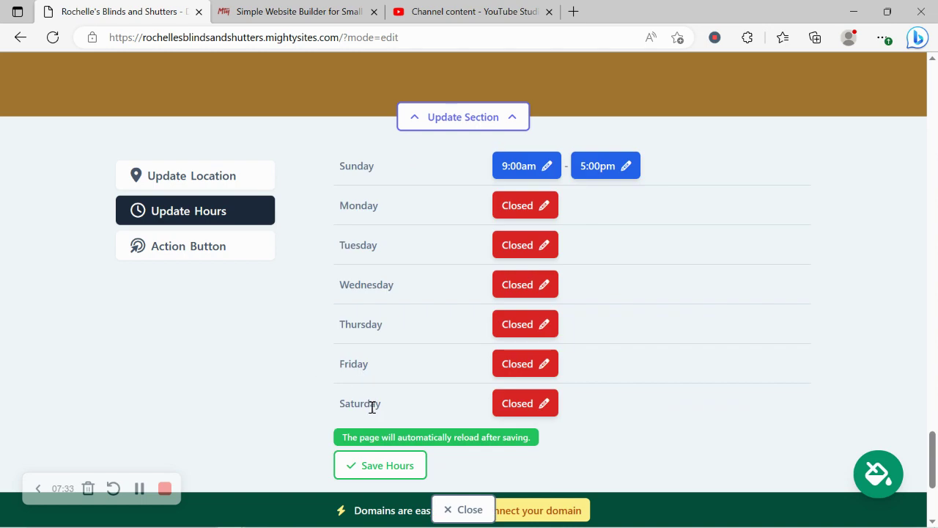
click(380, 463)
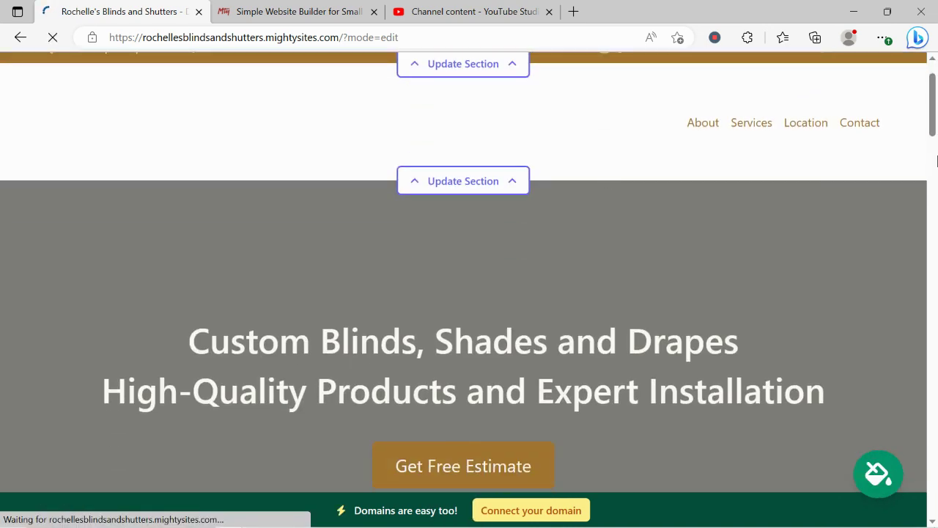
drag(935, 146, 935, 451)
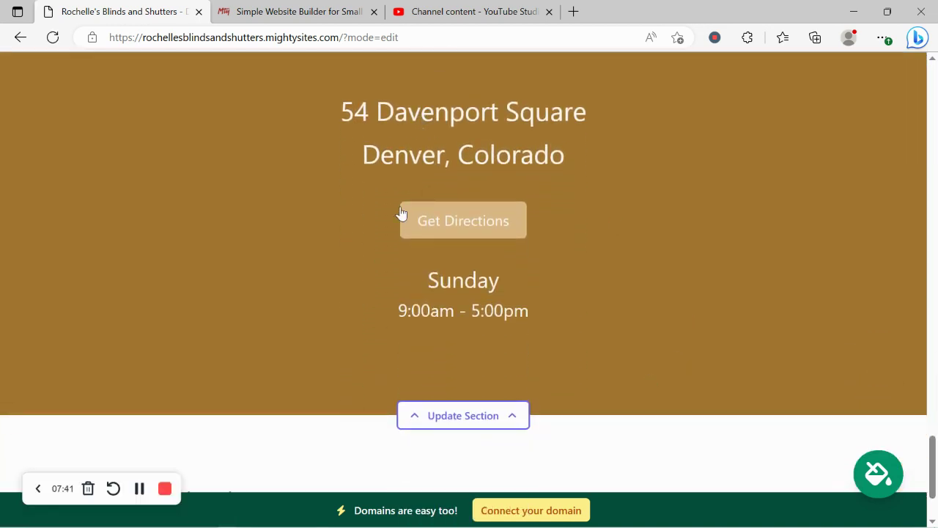
scroll(444, 239, down, 2)
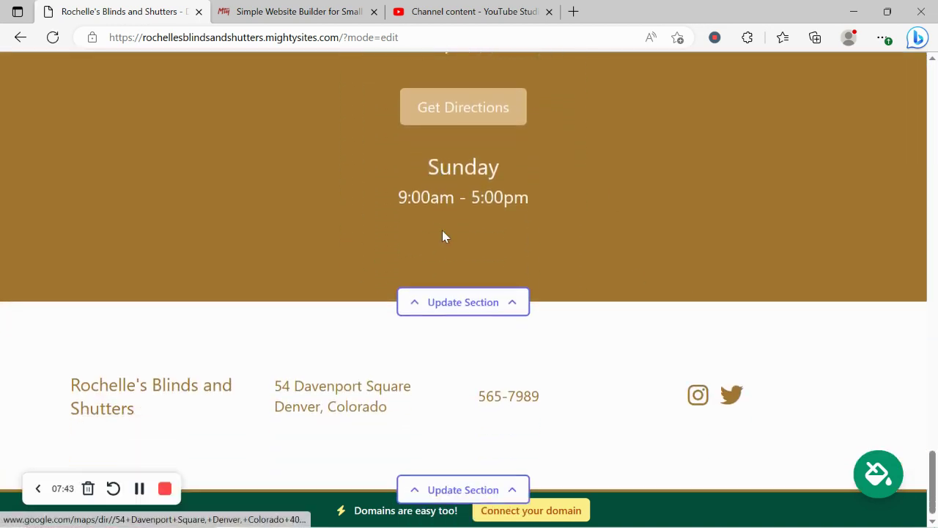
scroll(442, 236, up, 7)
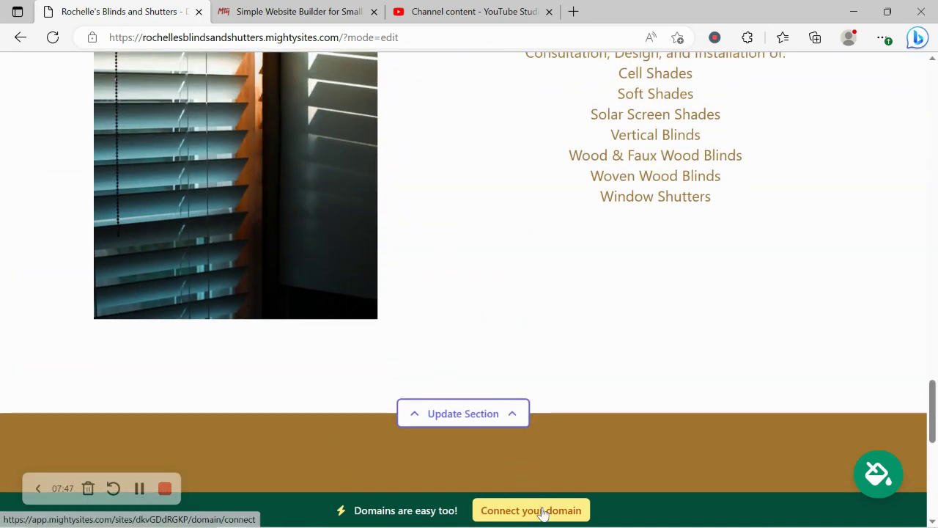
Step: Visit the Connect a Domain page, then return to the website dashboard
click(540, 513)
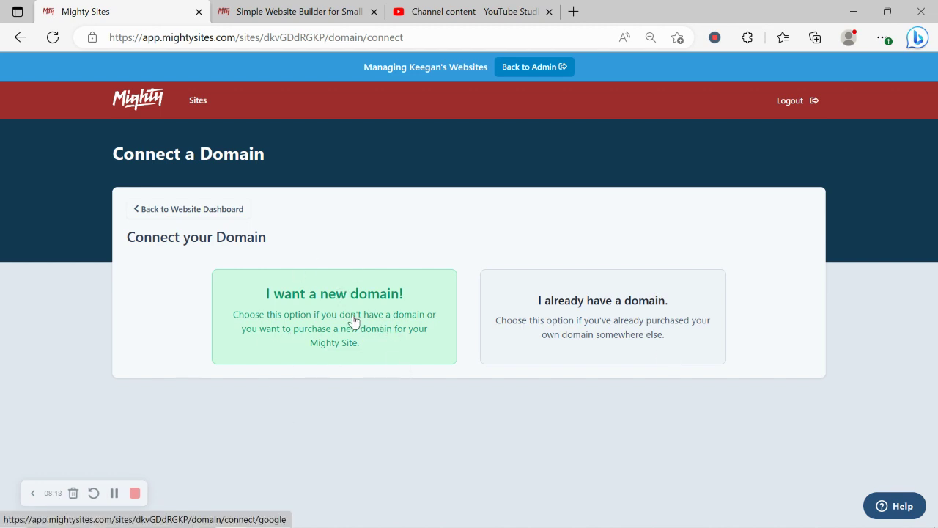
click(195, 218)
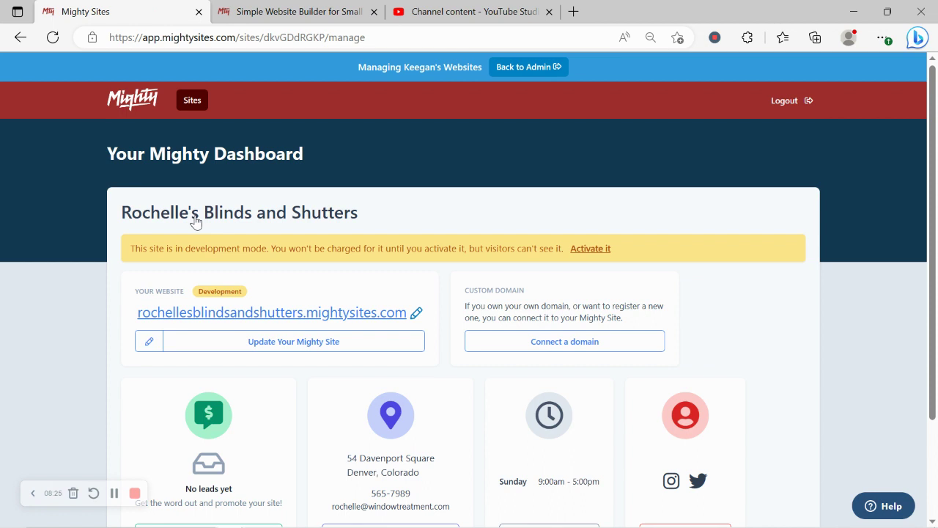
Step: Open the live site at rochellesblindsandshutters.mightysites.com in a new tab and scroll through it
click(301, 310)
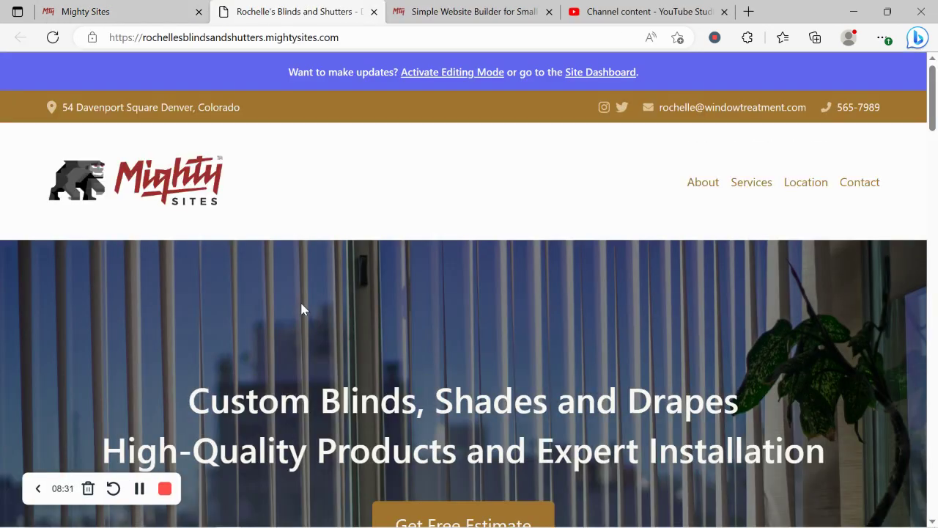
scroll(300, 309, down, 5)
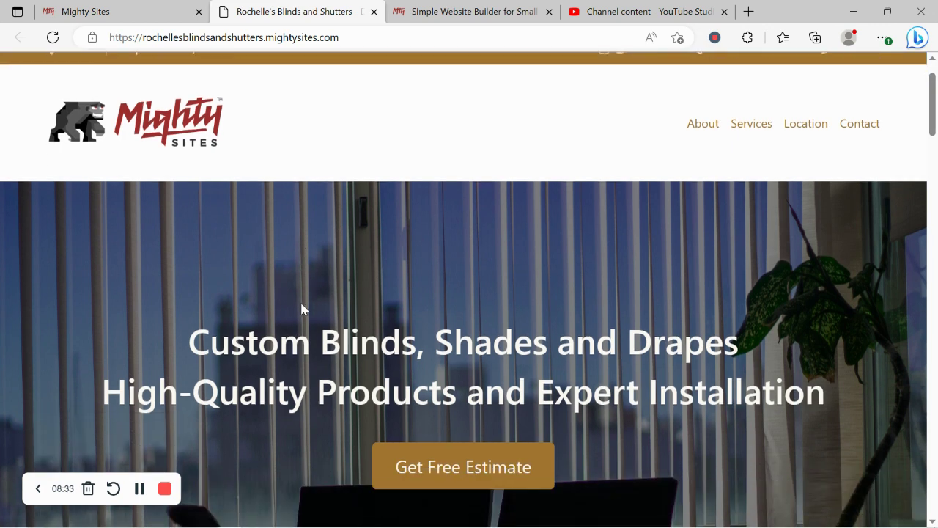
scroll(300, 308, down, 4)
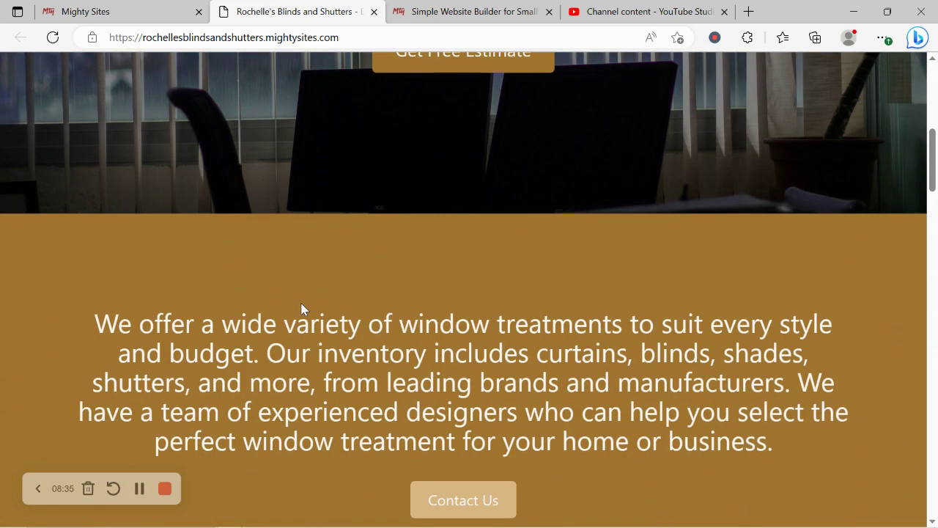
scroll(301, 308, down, 1)
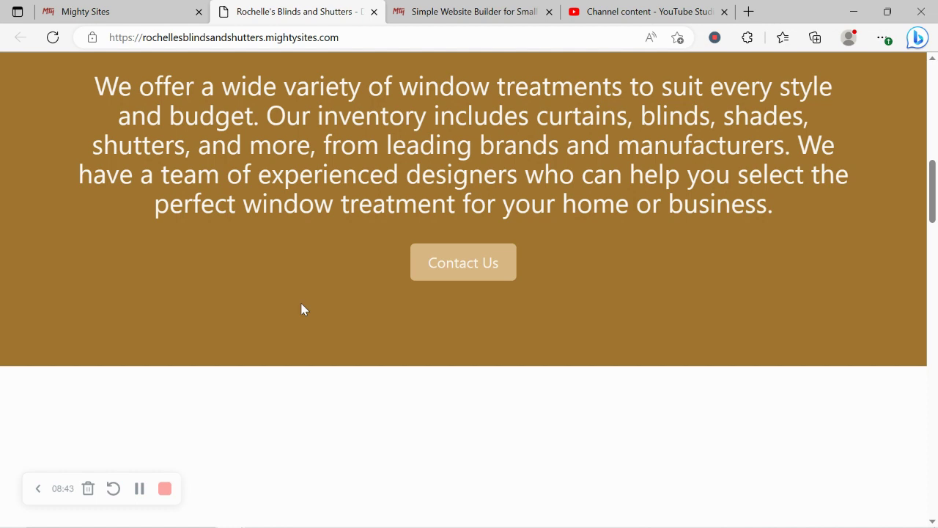
scroll(304, 308, down, 1)
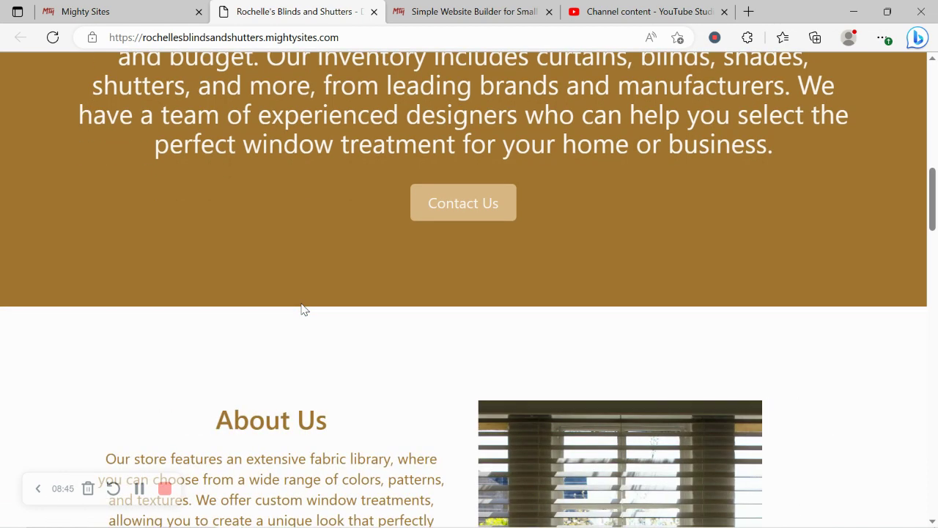